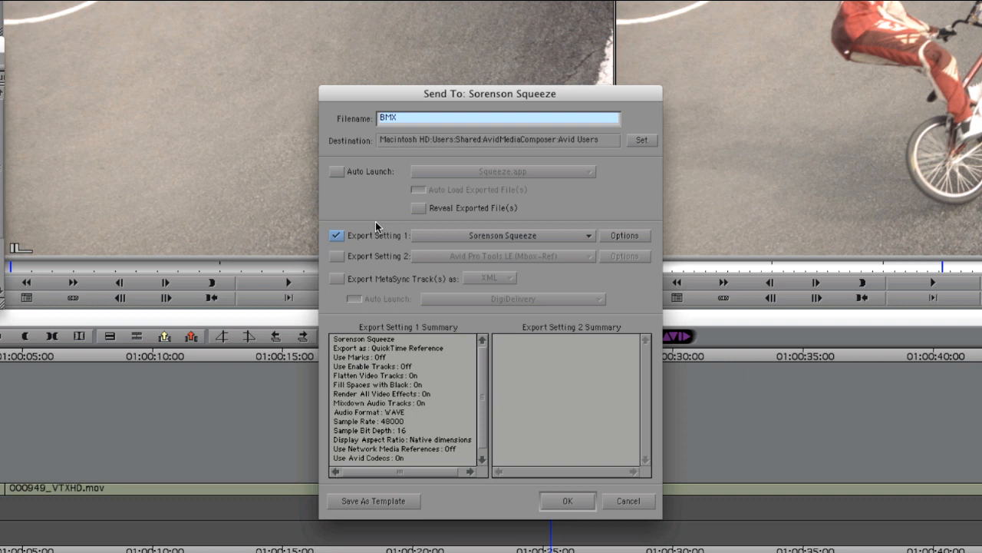
# Step: Enable Auto Launch and Auto Load Exported File(s), with the Squeeze 6 application as the launch app
pyautogui.click(341, 173)
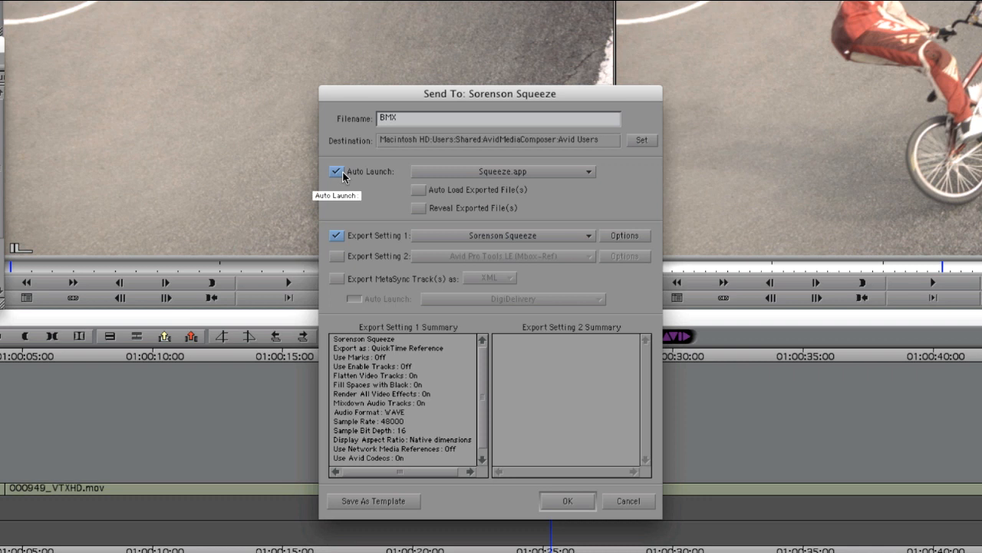
pyautogui.click(419, 192)
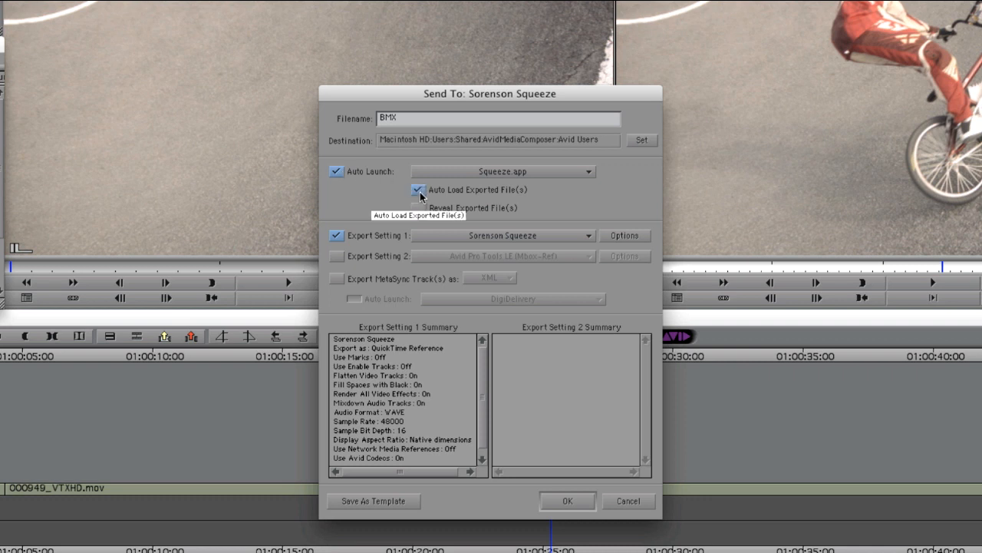
pyautogui.click(566, 173)
pyautogui.click(523, 266)
pyautogui.scroll(-5, 386, 251)
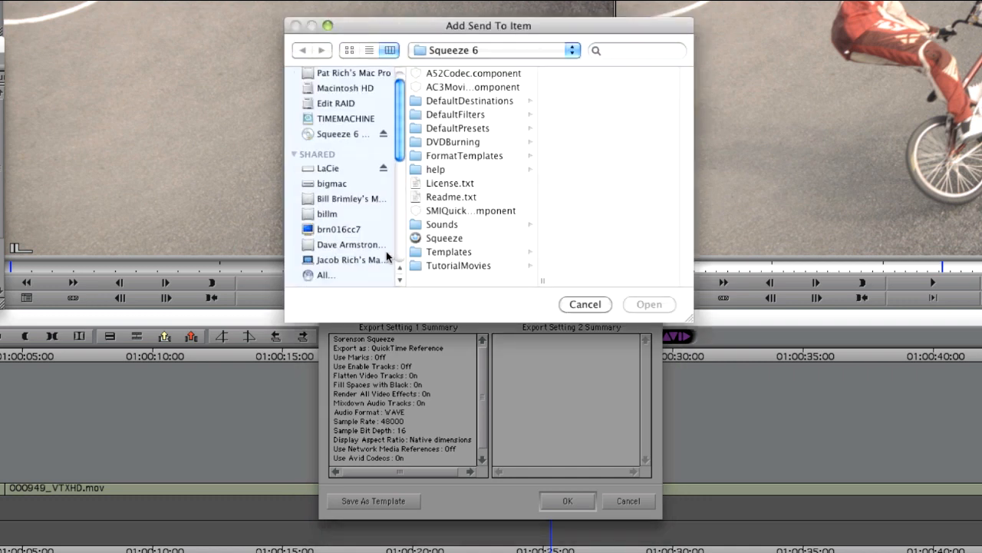
pyautogui.click(343, 221)
pyautogui.scroll(-15, 481, 237)
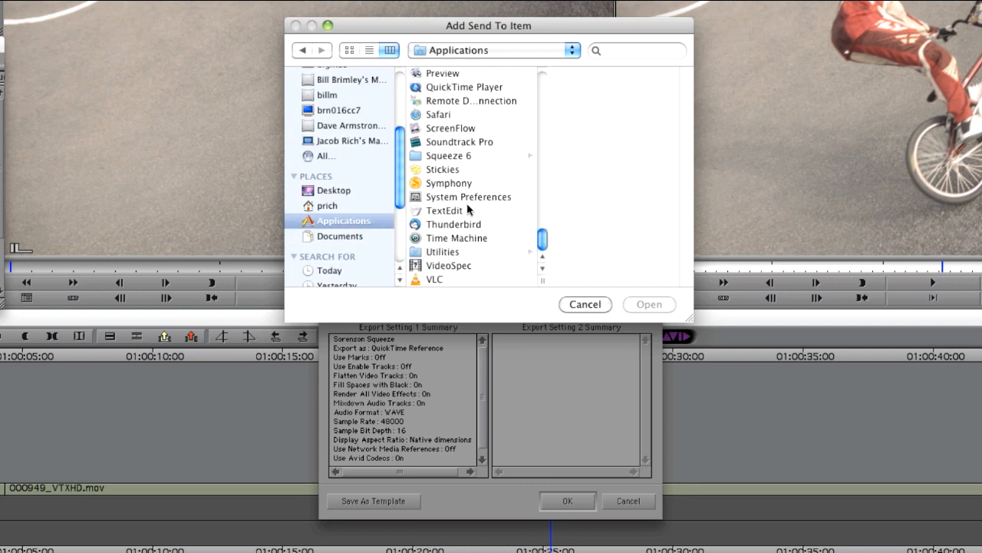
pyautogui.click(461, 155)
pyautogui.click(589, 238)
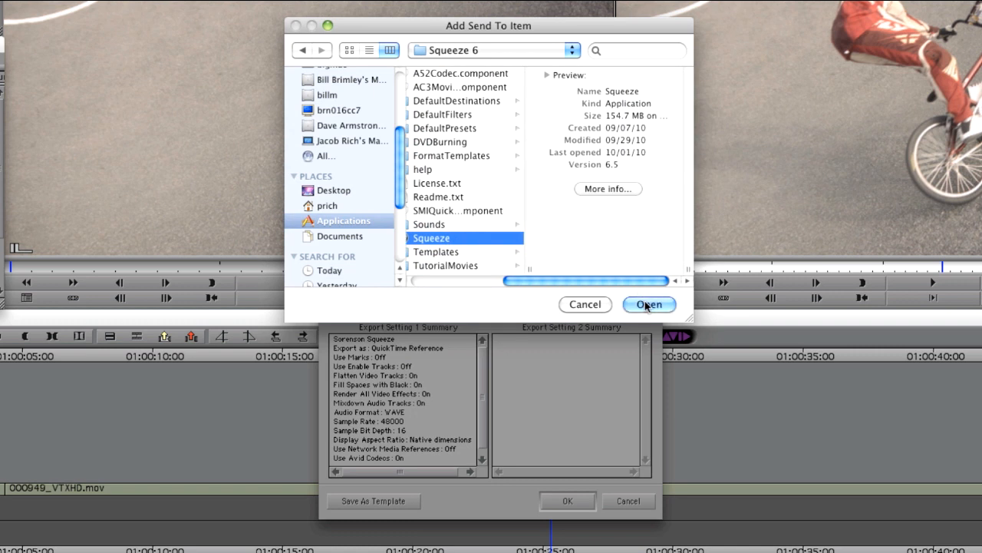
pyautogui.click(647, 304)
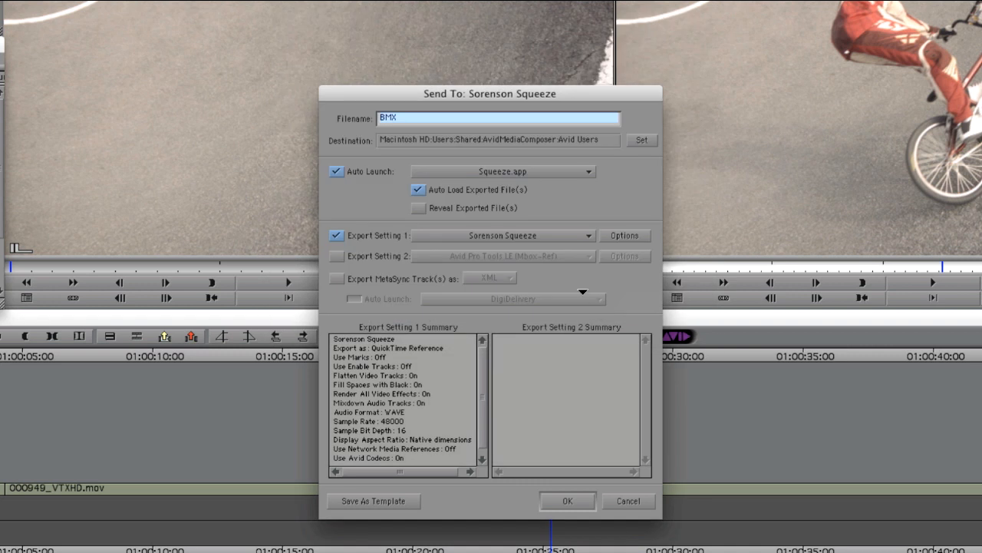
# Step: Save the export settings as template Sorenson Squeeze.stt and start the export
pyautogui.click(373, 501)
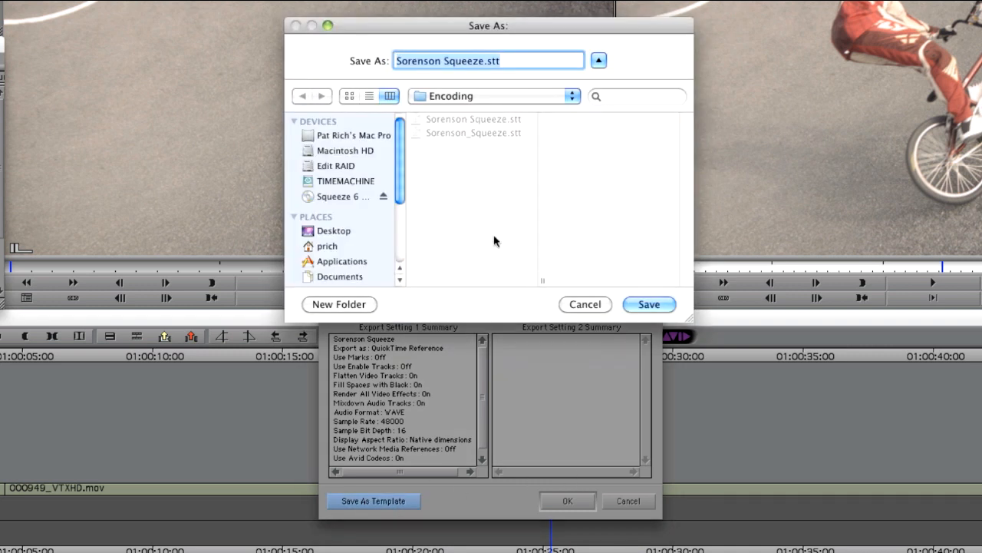
pyautogui.click(656, 302)
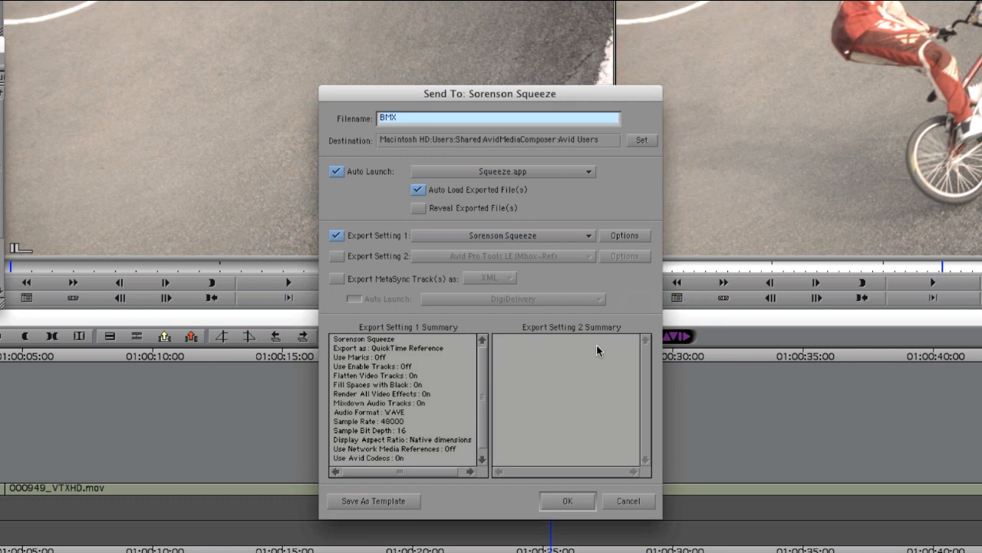
pyautogui.click(568, 500)
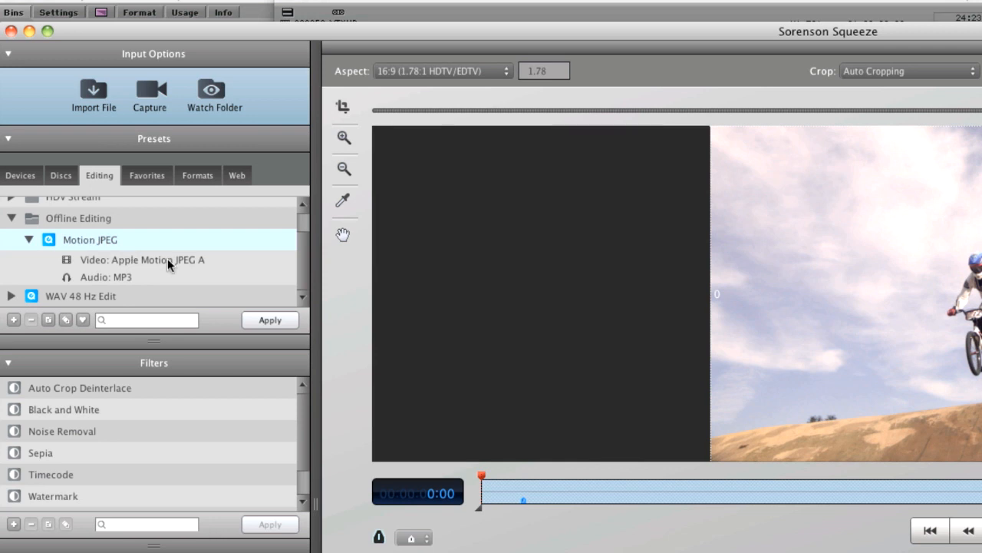
# Step: Add the Offline Editing Motion JPEG preset to the BMX job and select the BMX.mov source row
pyautogui.click(267, 320)
pyautogui.moveTo(101, 239); pyautogui.dragTo(155, 219)
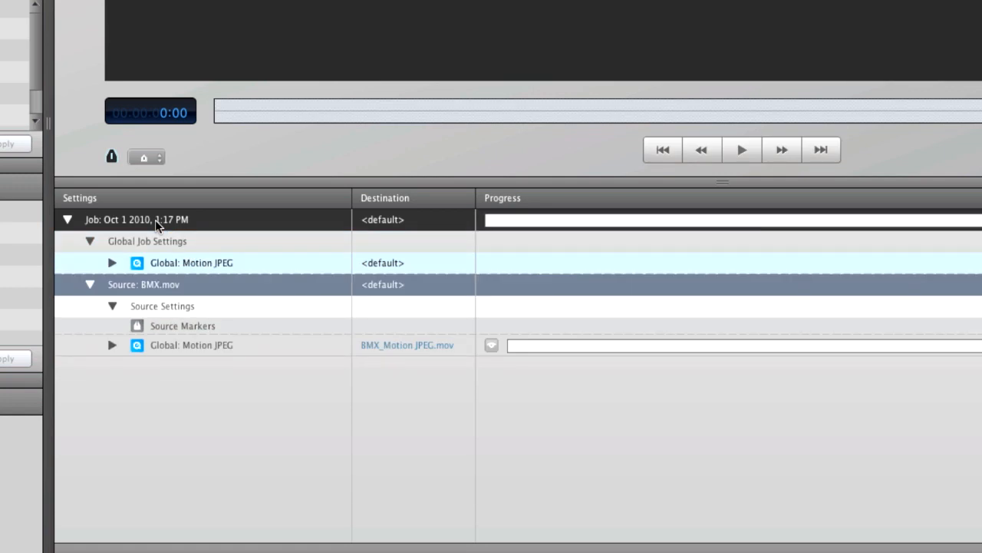
pyautogui.click(165, 293)
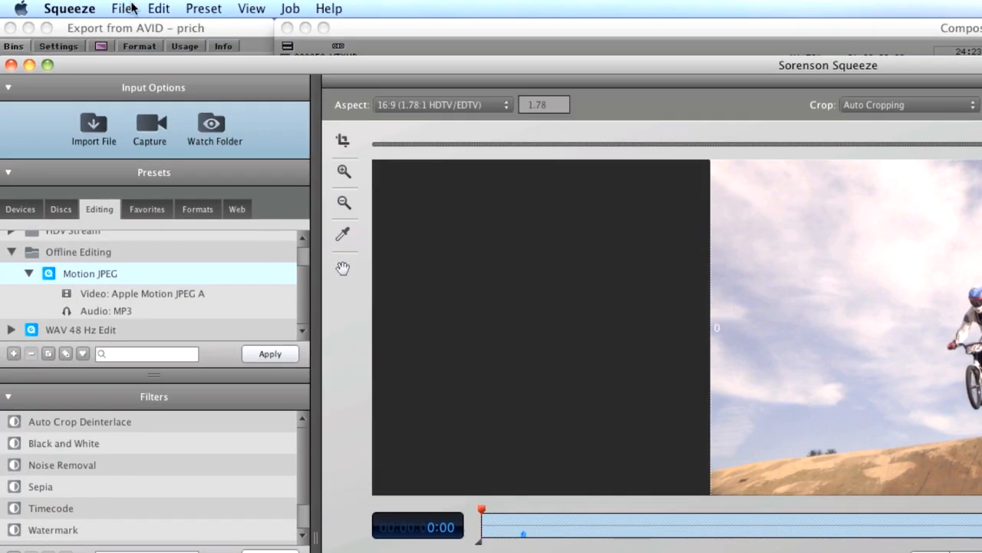
pyautogui.click(82, 11)
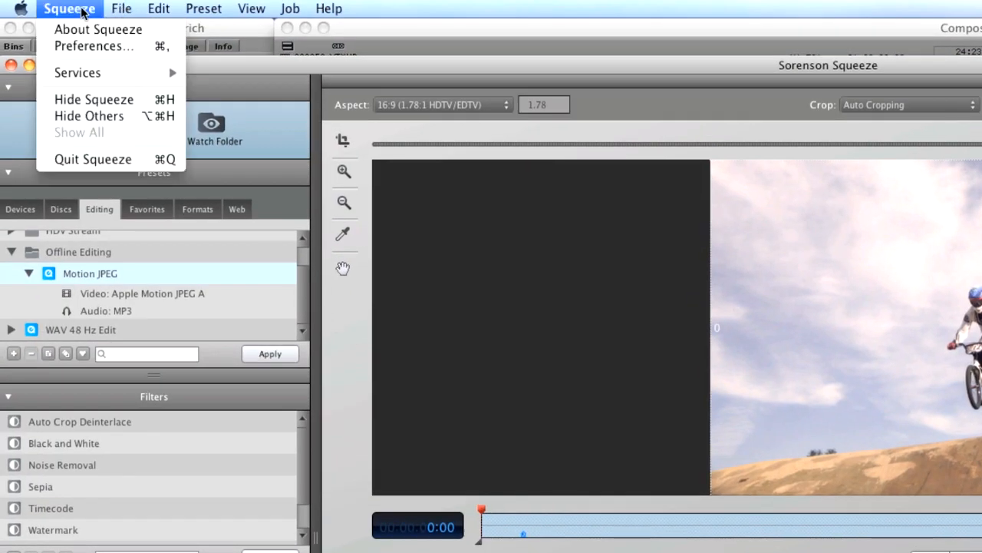
pyautogui.click(90, 48)
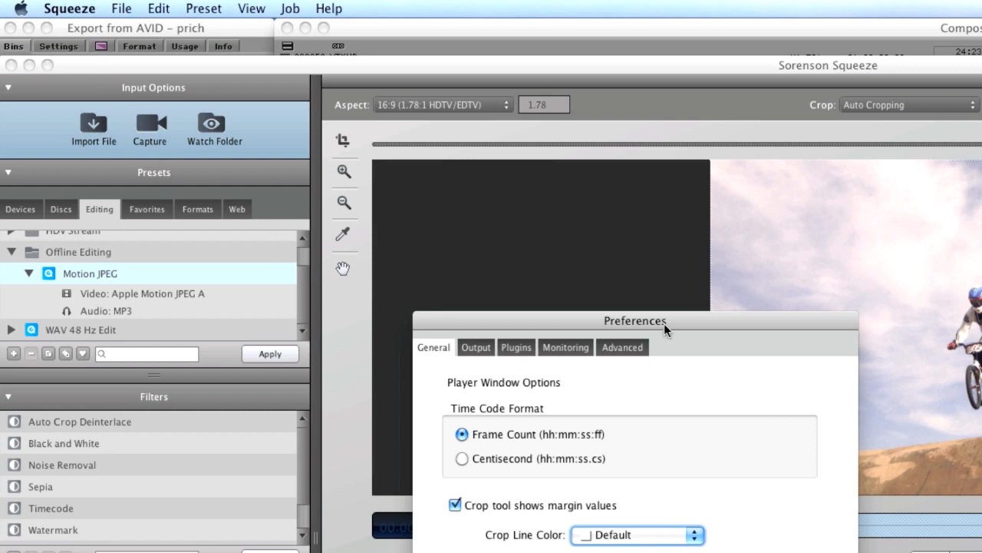
pyautogui.moveTo(664, 323); pyautogui.dragTo(664, 168)
pyautogui.click(480, 192)
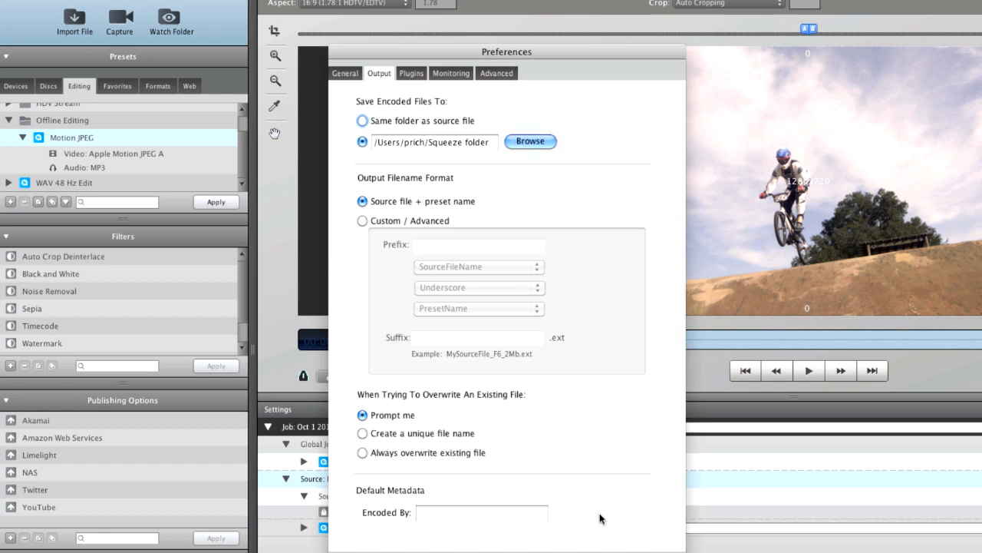
pyautogui.click(605, 551)
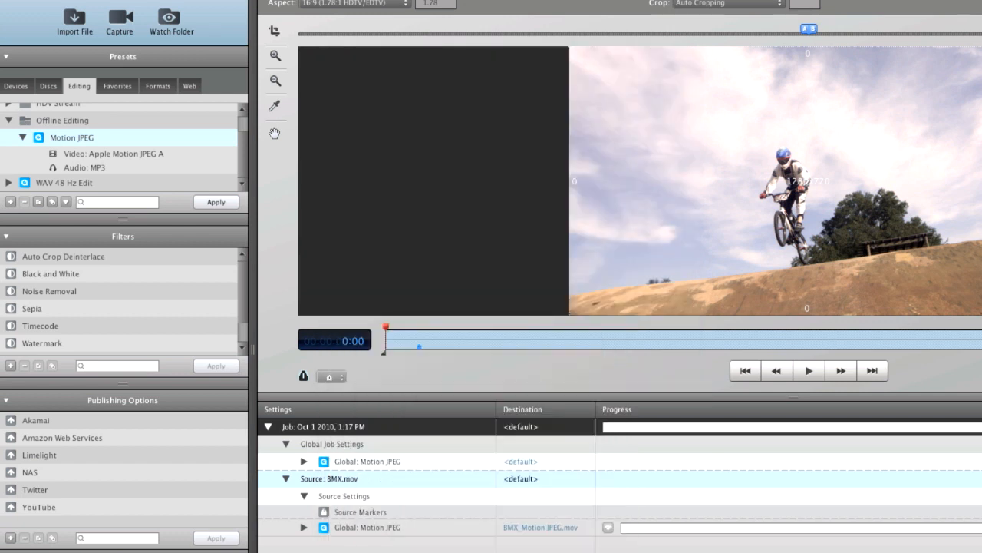
pyautogui.rightClick(531, 429)
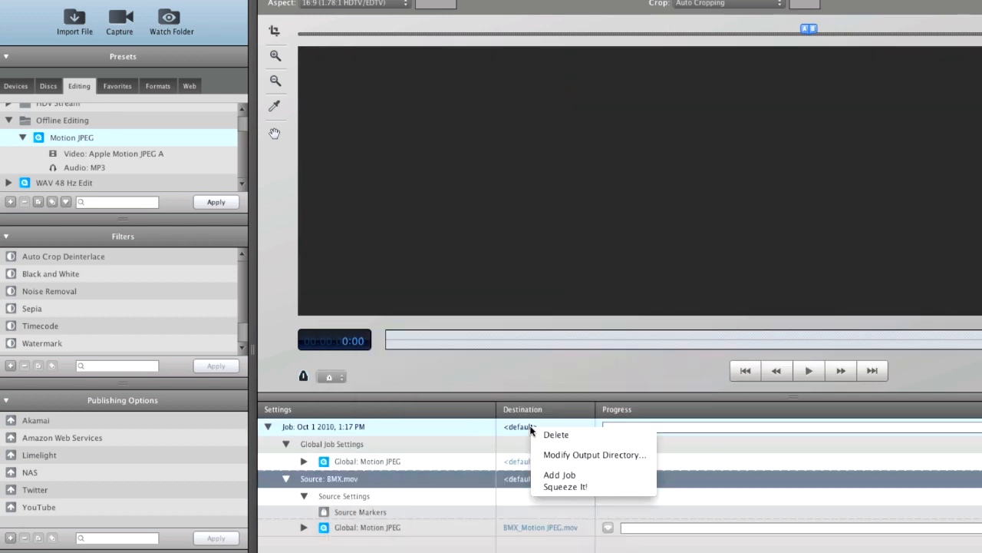
pyautogui.click(575, 455)
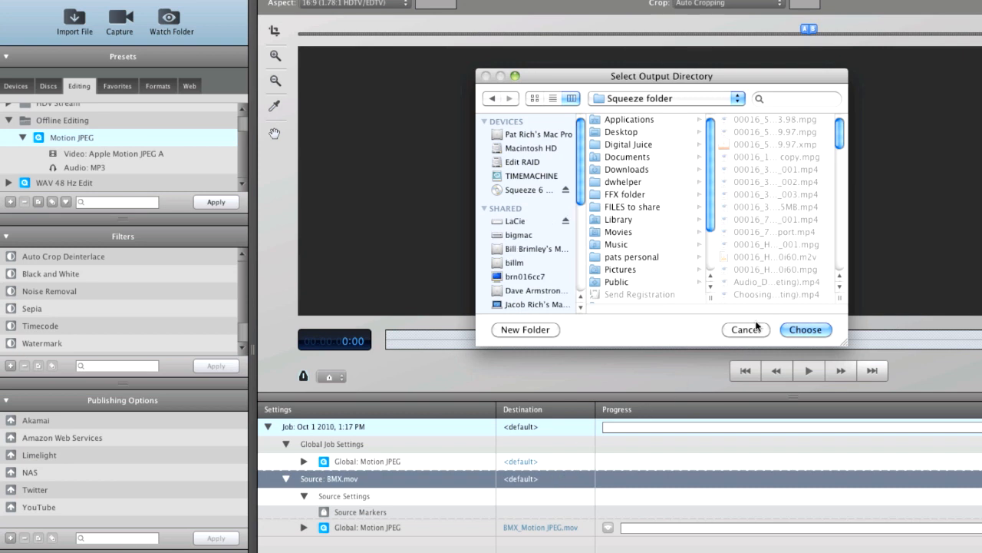
pyautogui.click(755, 331)
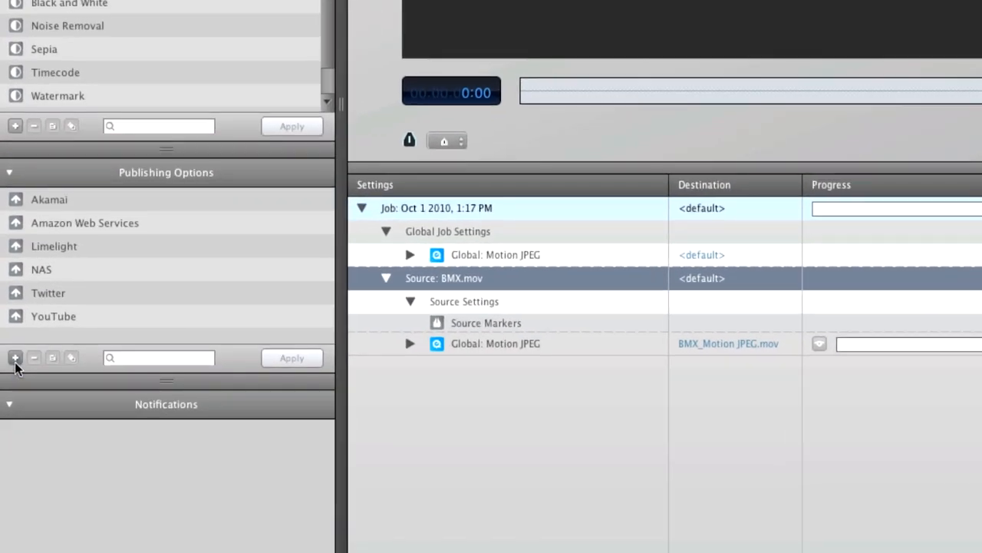
# Step: Create a folder publishing option named NAS that outputs to the HD folder
pyautogui.click(15, 358)
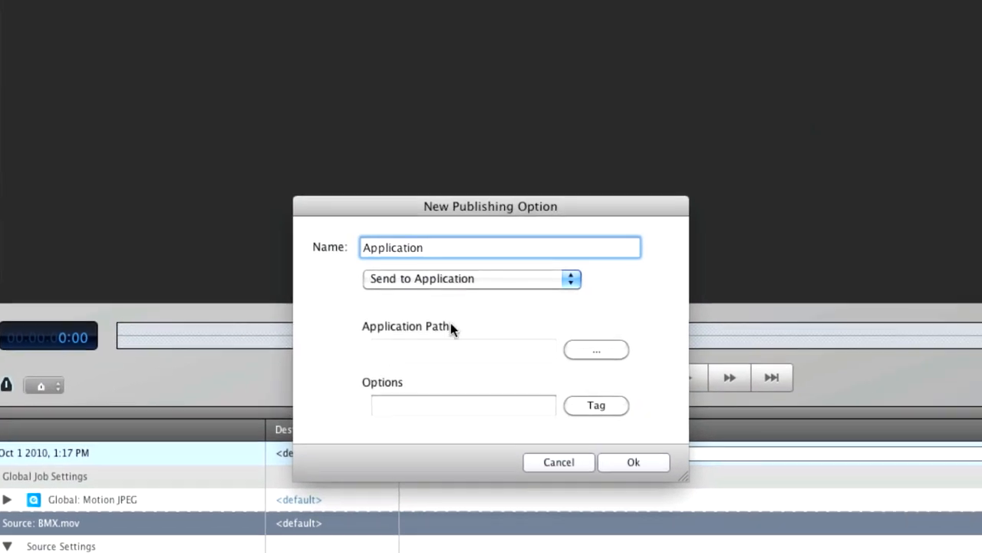
pyautogui.click(484, 281)
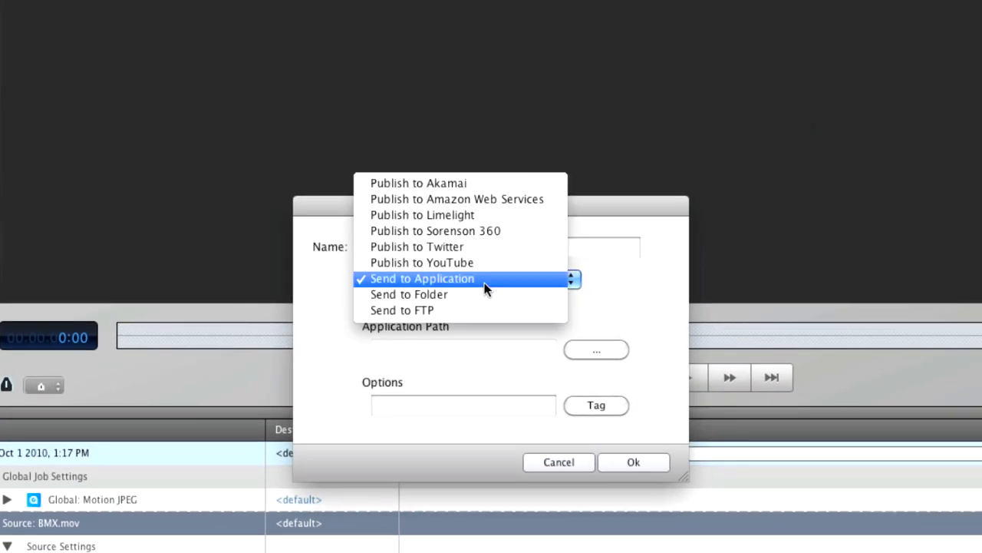
pyautogui.click(482, 293)
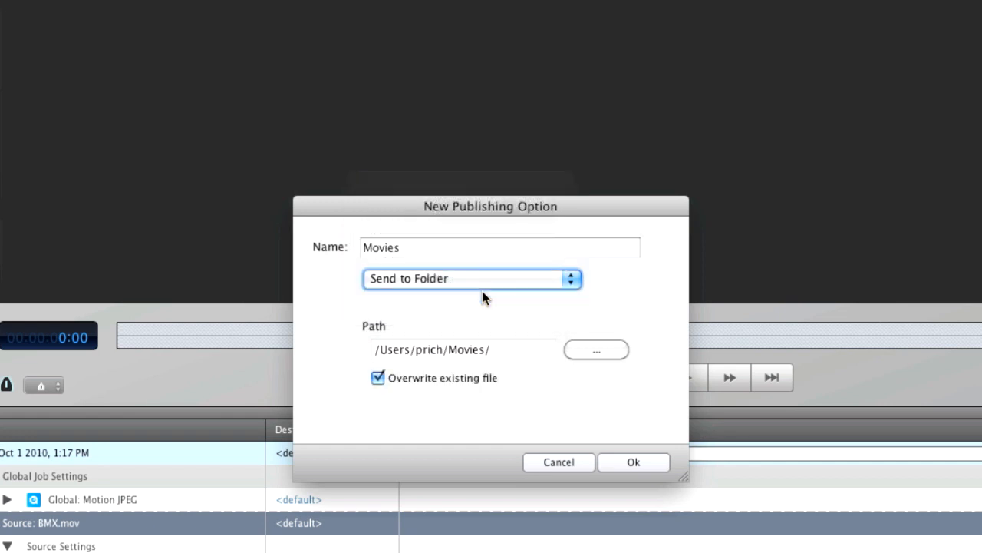
pyautogui.click(623, 347)
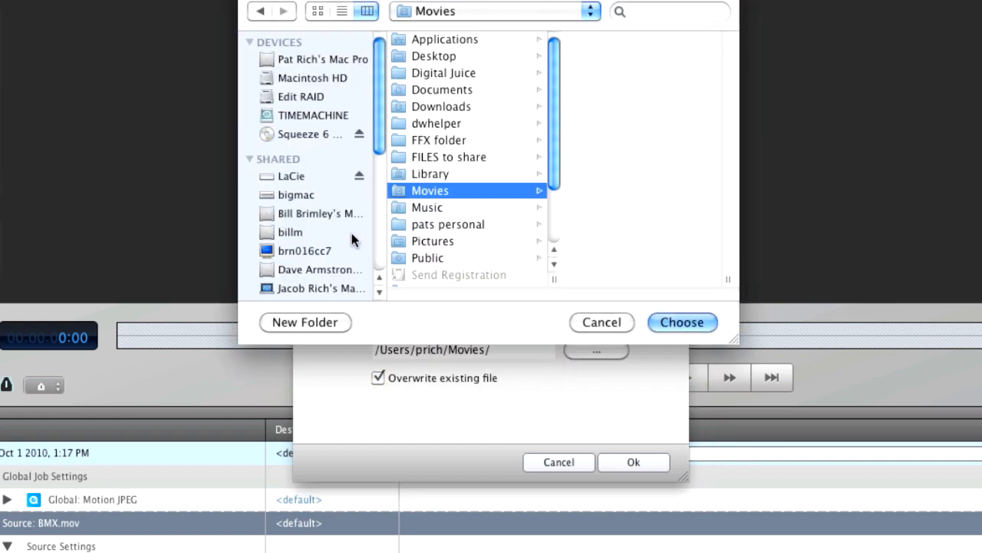
pyautogui.scroll(-2, 312, 250)
pyautogui.click(306, 143)
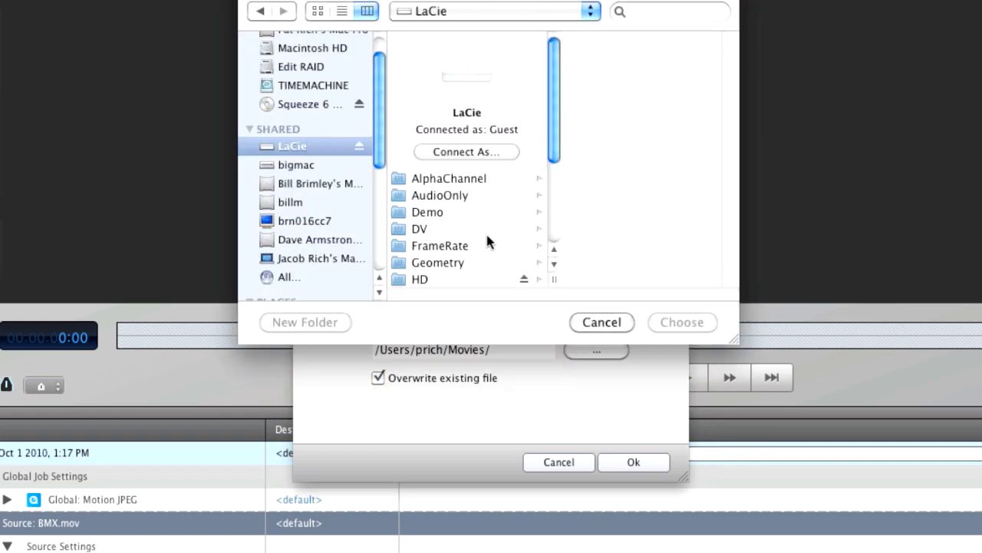
pyautogui.scroll(-3, 483, 238)
pyautogui.click(436, 125)
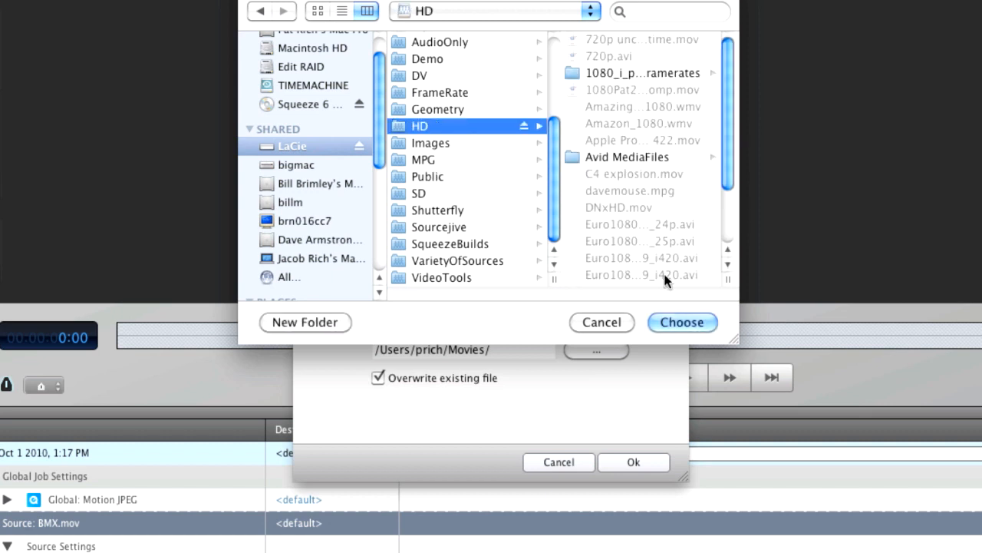
pyautogui.click(682, 322)
pyautogui.hotkey('shift', 'Tab')
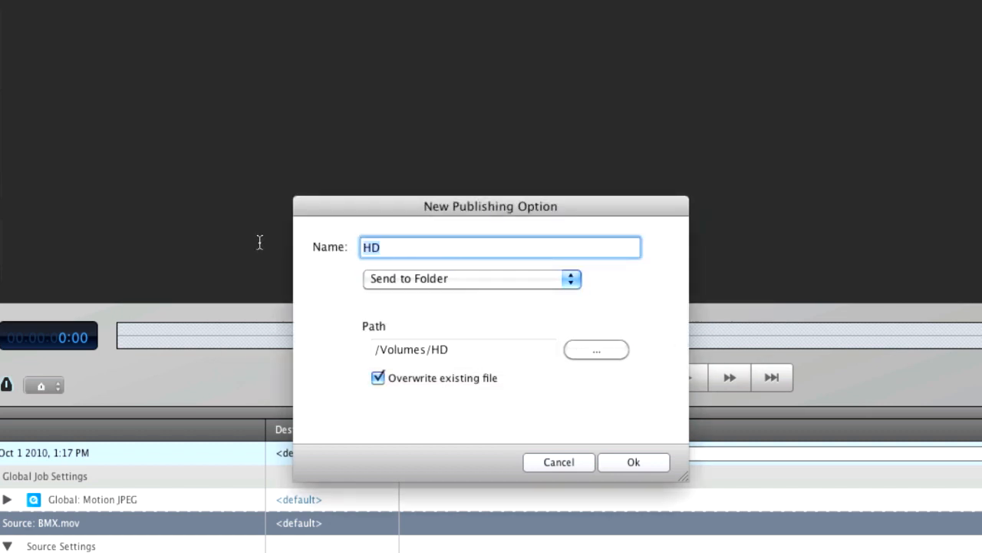
pyautogui.write('NAS')
pyautogui.click(632, 459)
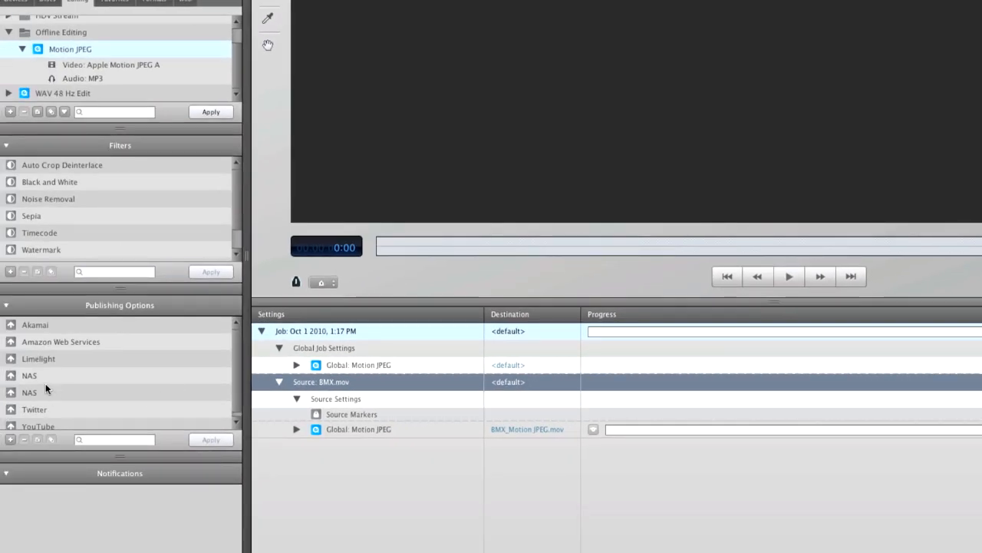
# Step: Apply the NAS publishing option to the BMX job and start encoding
pyautogui.click(48, 393)
pyautogui.click(200, 443)
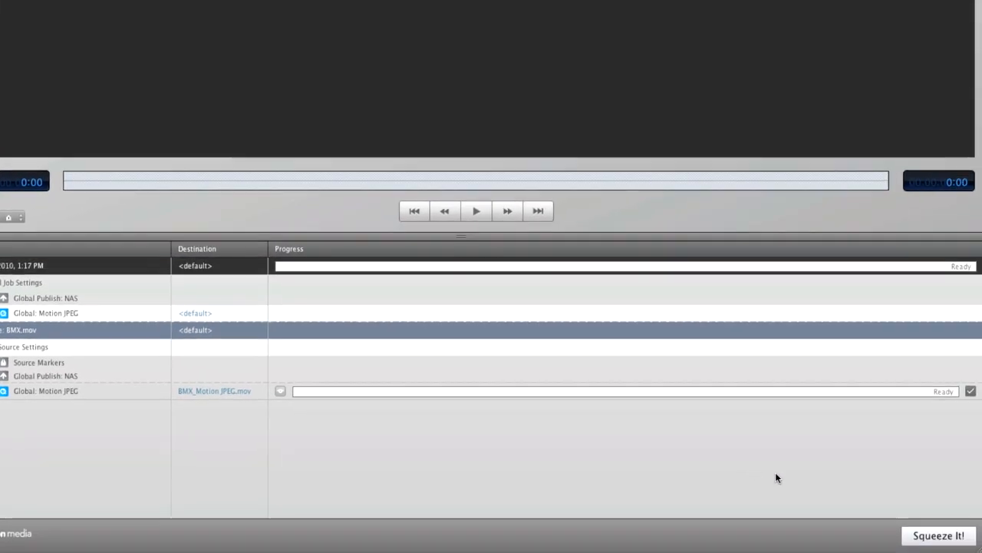
pyautogui.click(914, 536)
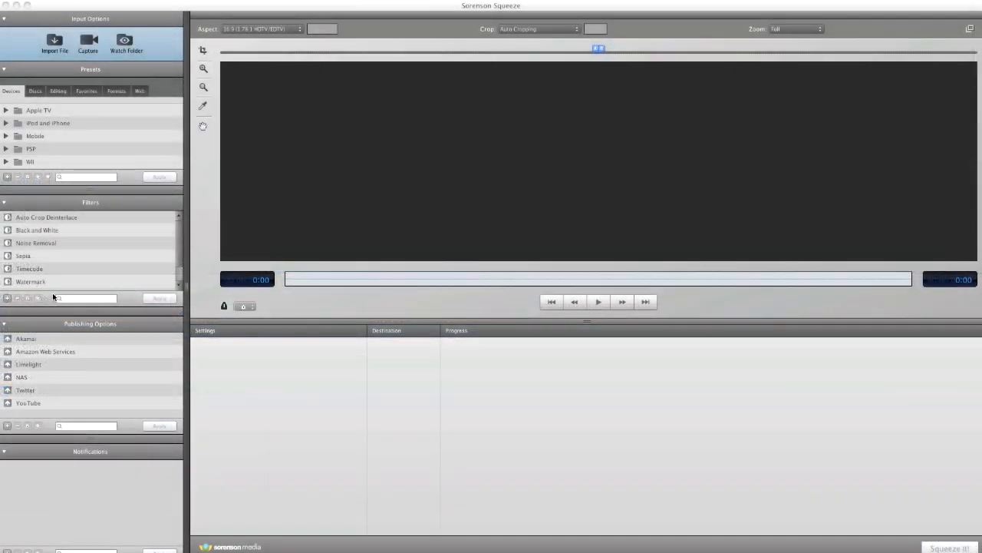
pyautogui.click(7, 425)
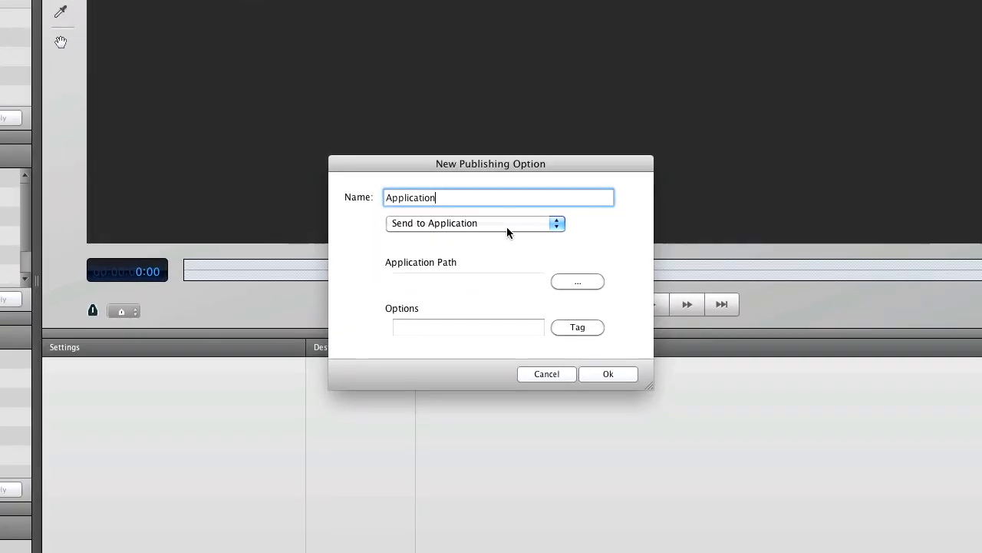
pyautogui.click(500, 248)
pyautogui.click(498, 256)
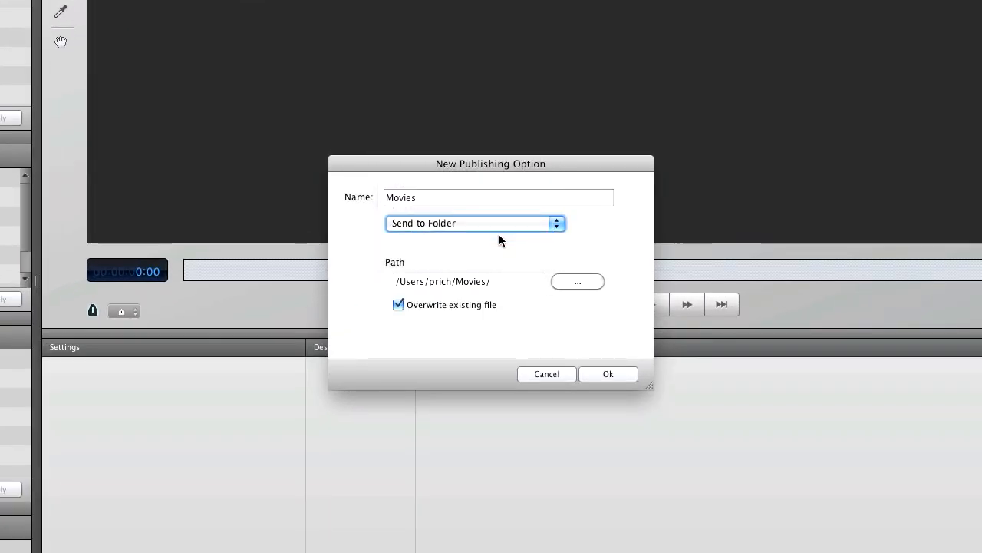
pyautogui.click(499, 225)
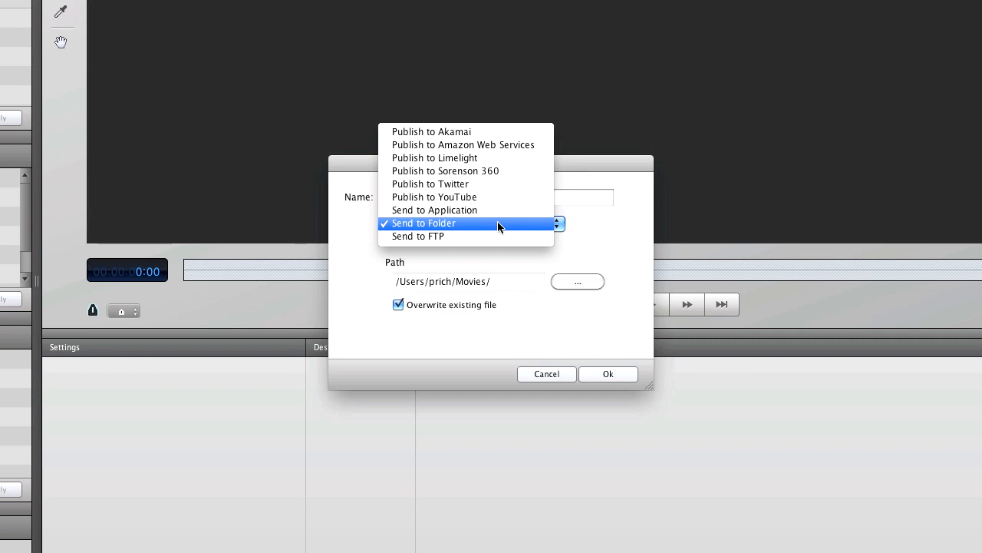
pyautogui.click(494, 209)
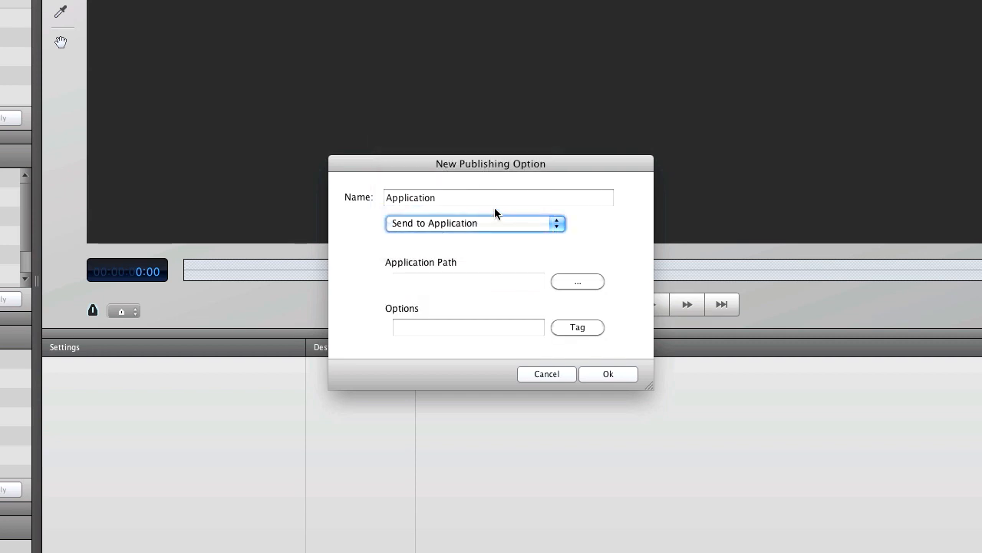
pyautogui.click(503, 222)
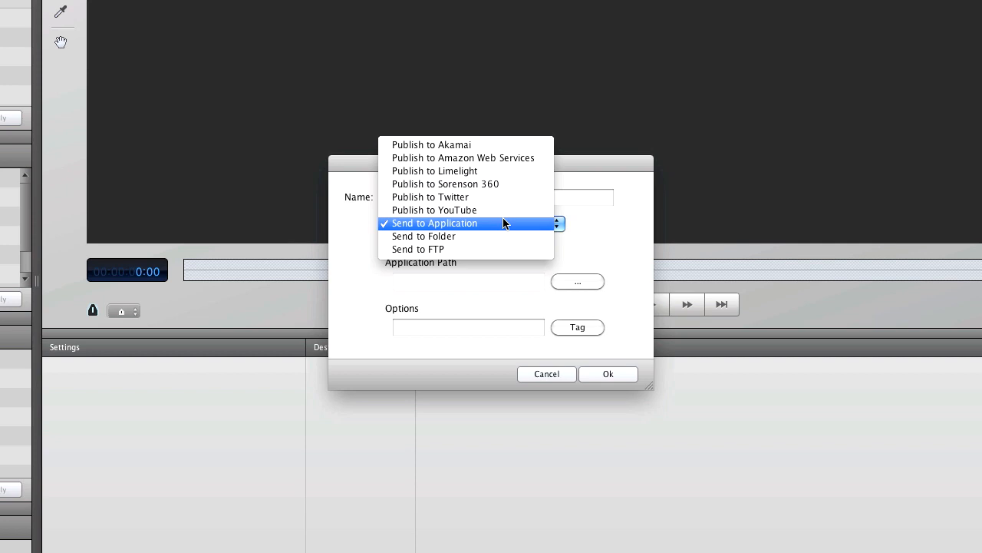
pyautogui.click(555, 377)
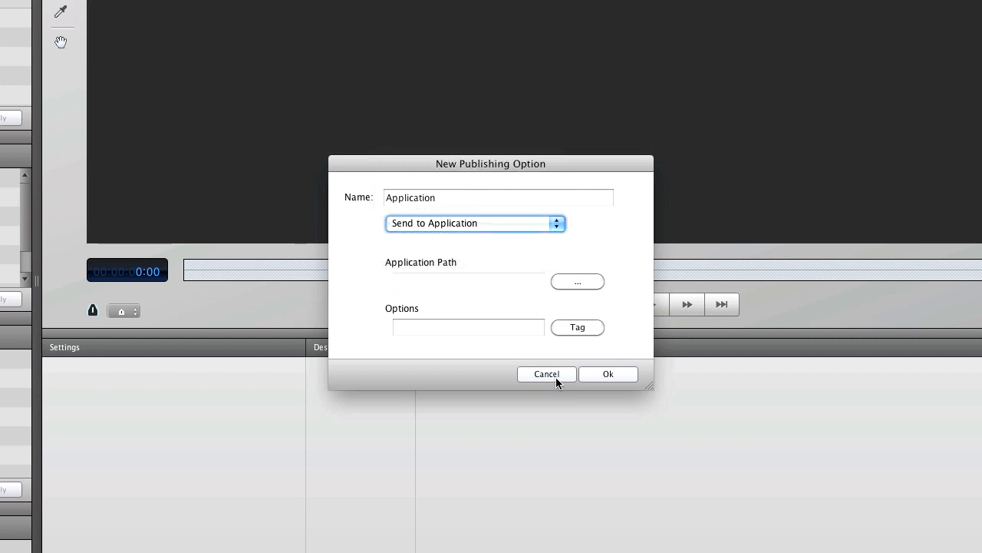
pyautogui.click(555, 377)
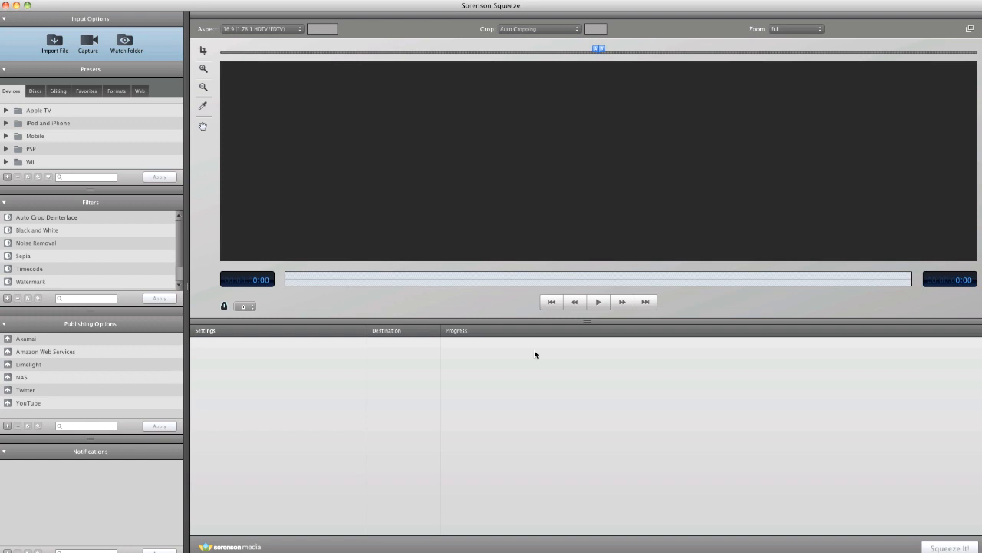
# Step: Switch to Safari on the Sorenson 360 for Avid pricing page and select its address
pyautogui.hotkey('ctrl', 'Up')
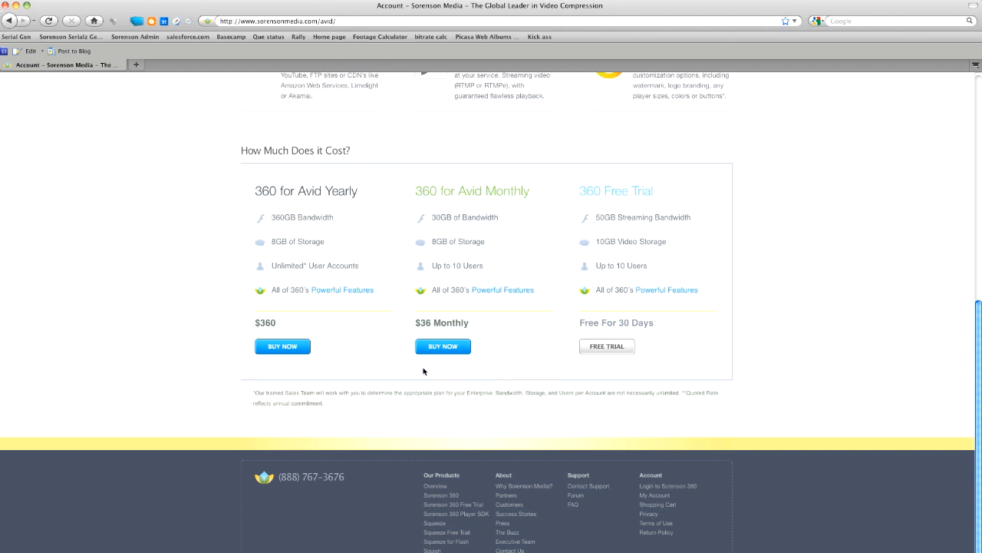
pyautogui.click(345, 23)
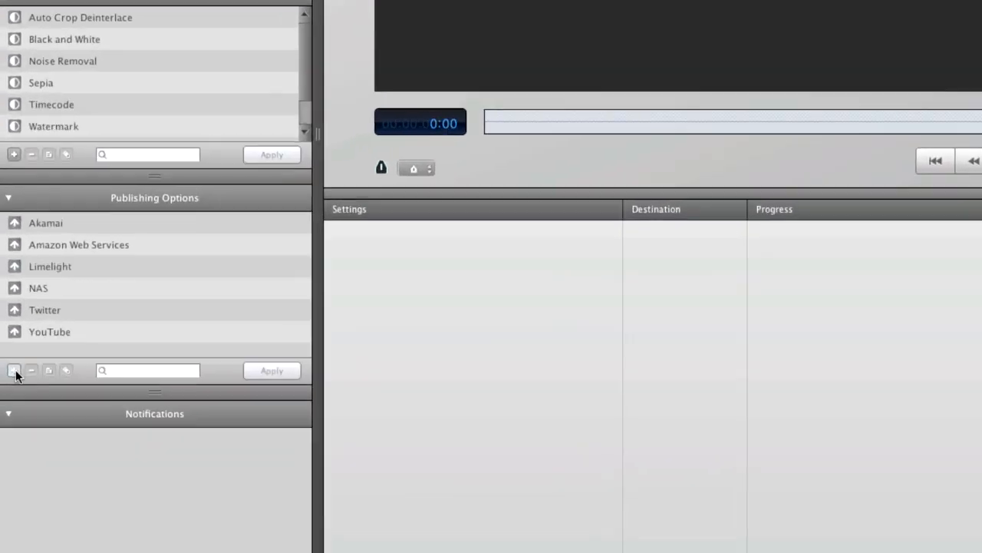
# Step: Add a Publish to Sorenson 360 option for the verified Demo account with its default presets
pyautogui.click(14, 371)
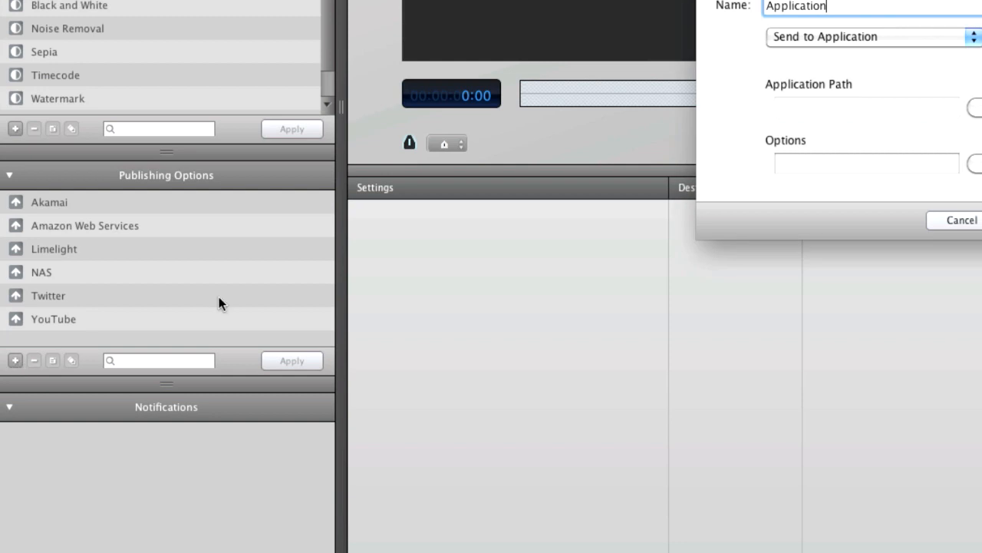
pyautogui.click(563, 204)
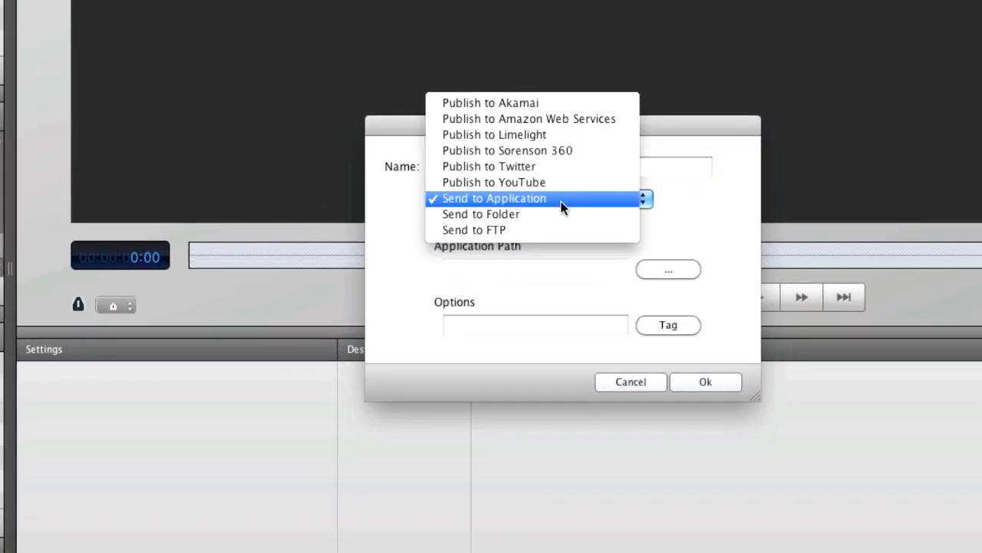
pyautogui.click(559, 152)
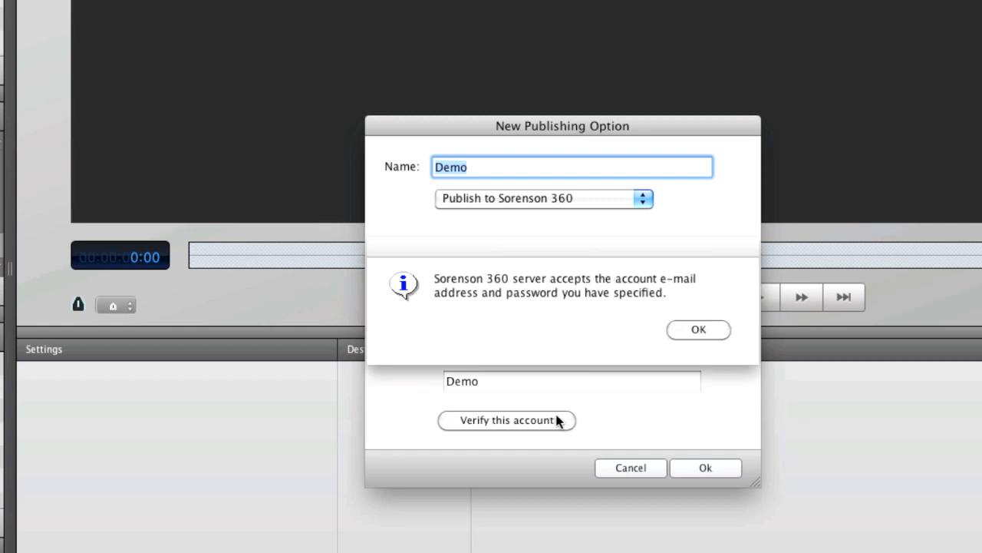
pyautogui.click(679, 331)
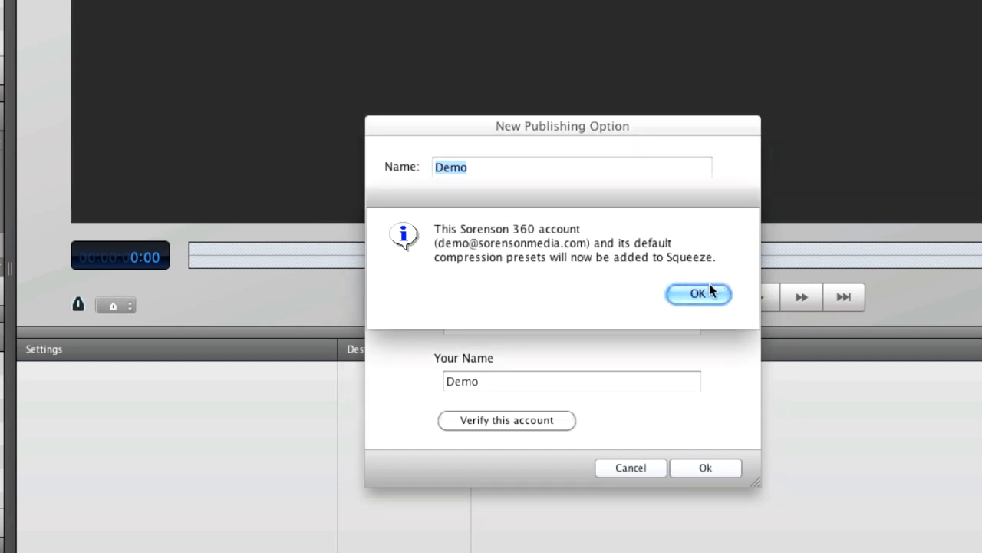
pyautogui.click(725, 292)
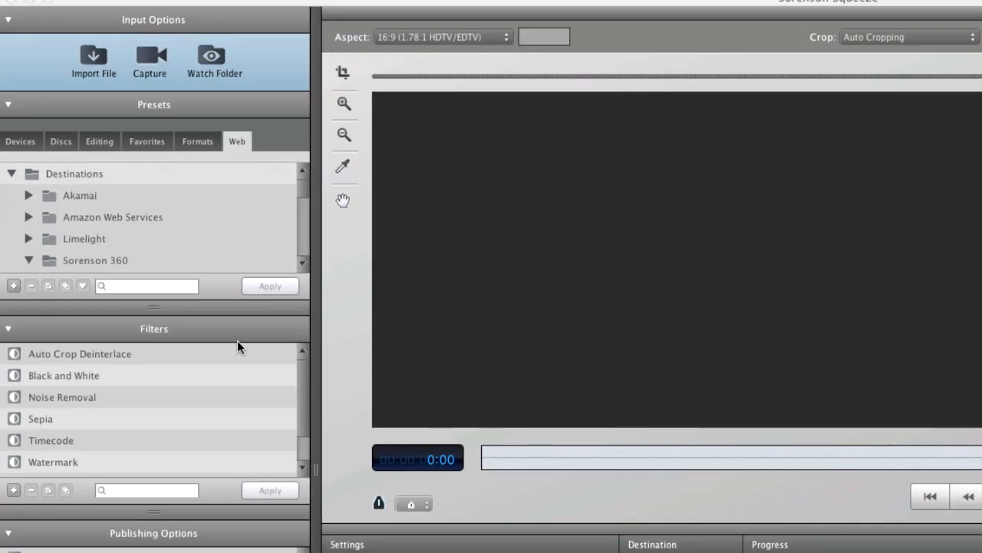
# Step: Select the MPEG-4 Medium preset in the Sorenson 360 preset folder
pyautogui.click(114, 261)
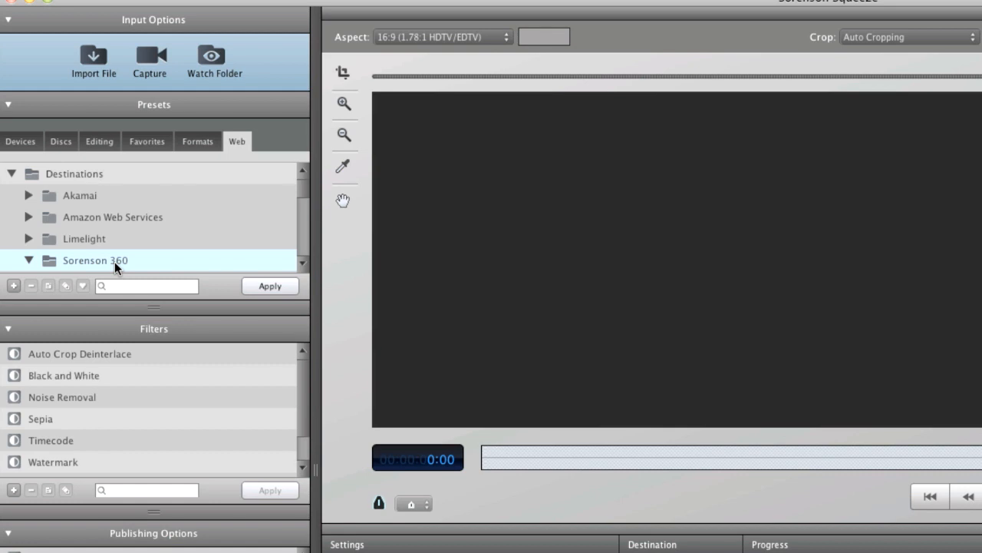
pyautogui.scroll(-10, 113, 260)
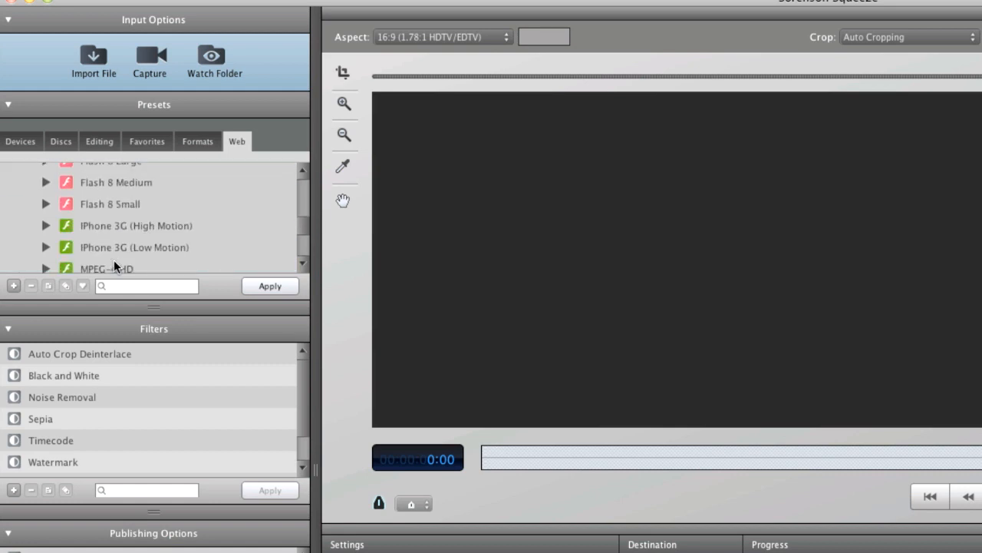
pyautogui.click(116, 208)
pyautogui.scroll(10, 115, 215)
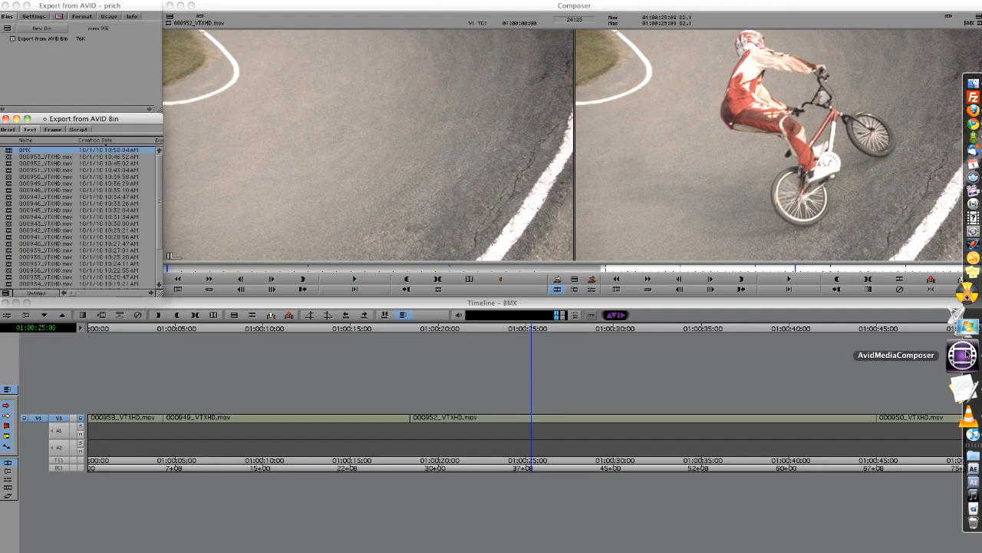
# Step: Send the BMX sequence through File > Send To > Encoding > Sorenson Squeeze and confirm both dialogs
pyautogui.click(121, 0)
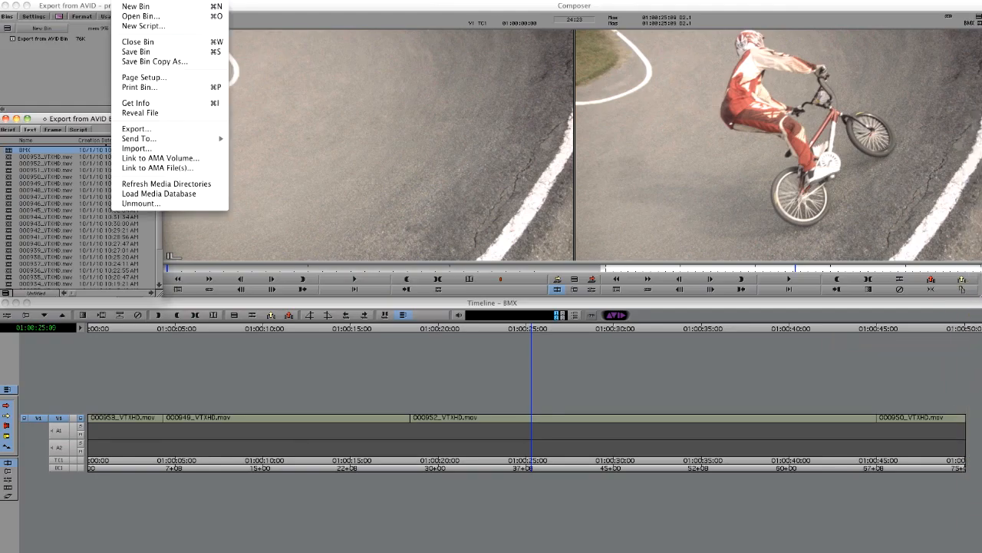
pyautogui.moveTo(184, 141)
pyautogui.moveTo(274, 177)
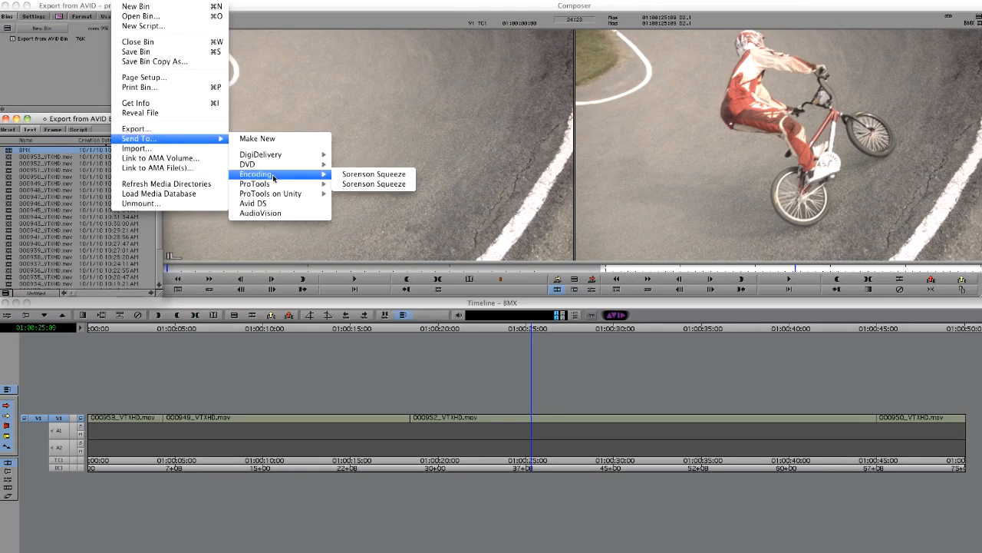
pyautogui.click(363, 175)
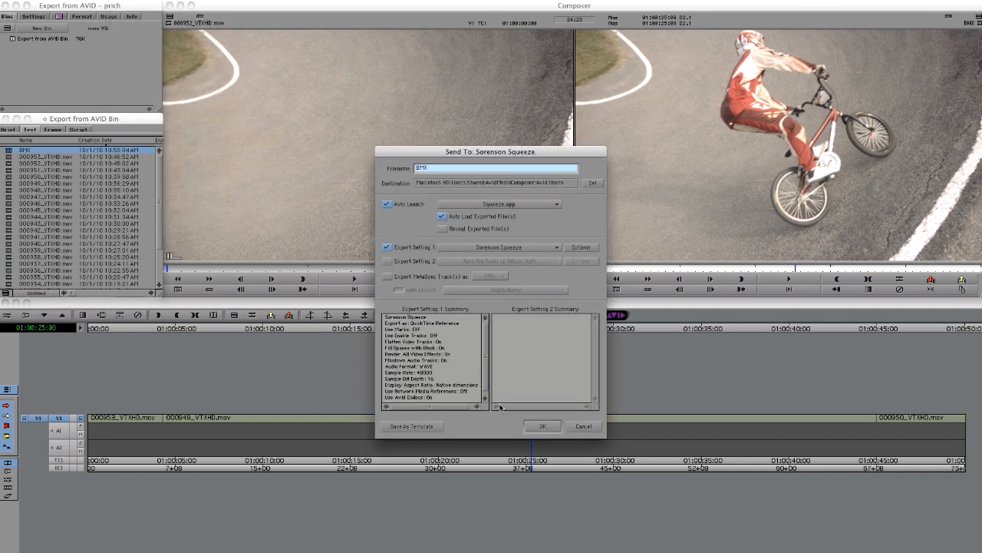
pyautogui.click(536, 427)
pyautogui.click(443, 330)
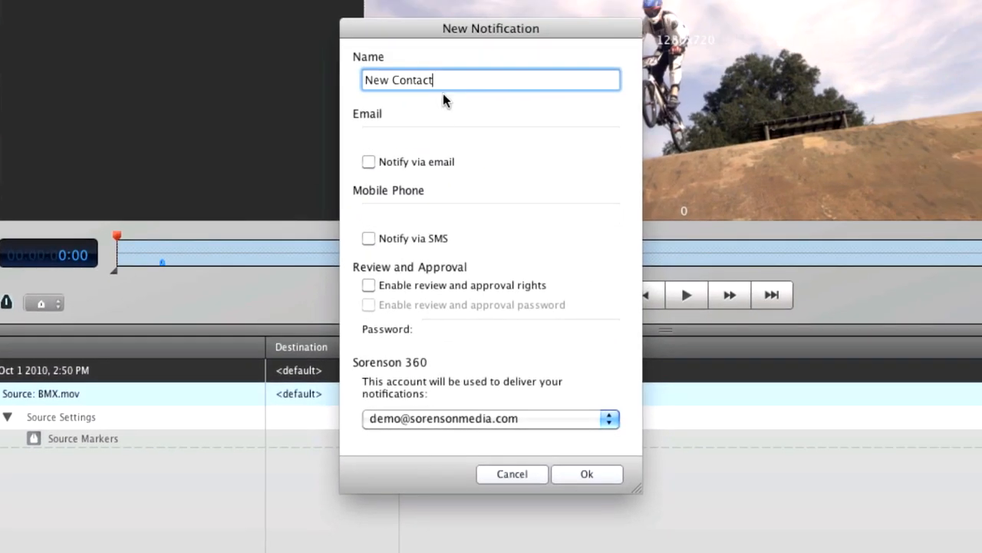
# Step: Create the PM contact with e-mail, SMS and review rights, entering its e-mail address and phone number
pyautogui.press('super+a')
pyautogui.write('PM')
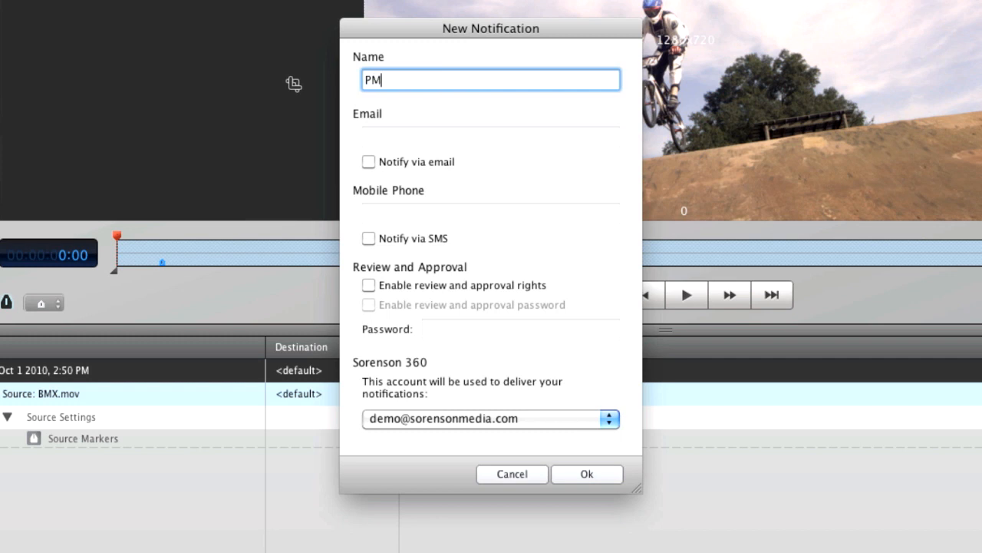
pyautogui.click(369, 162)
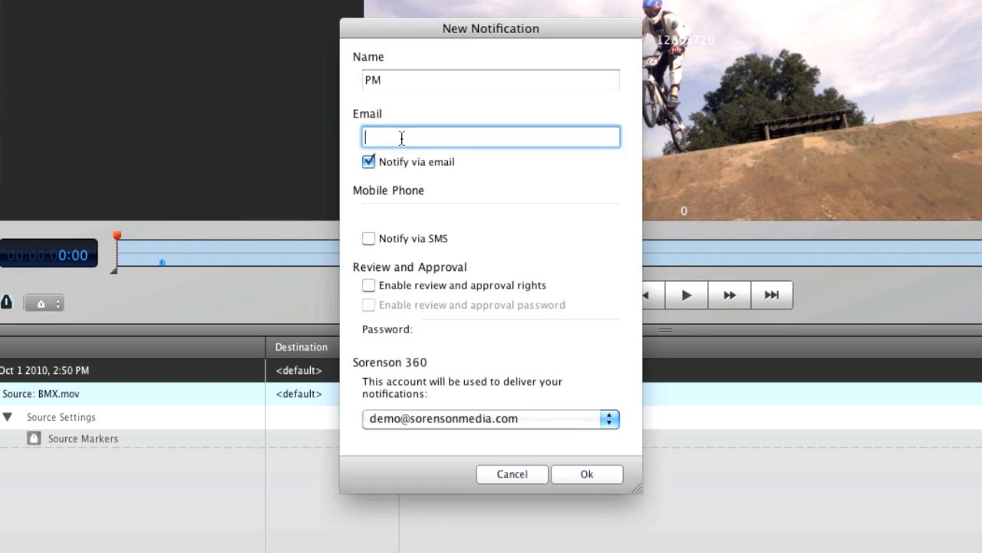
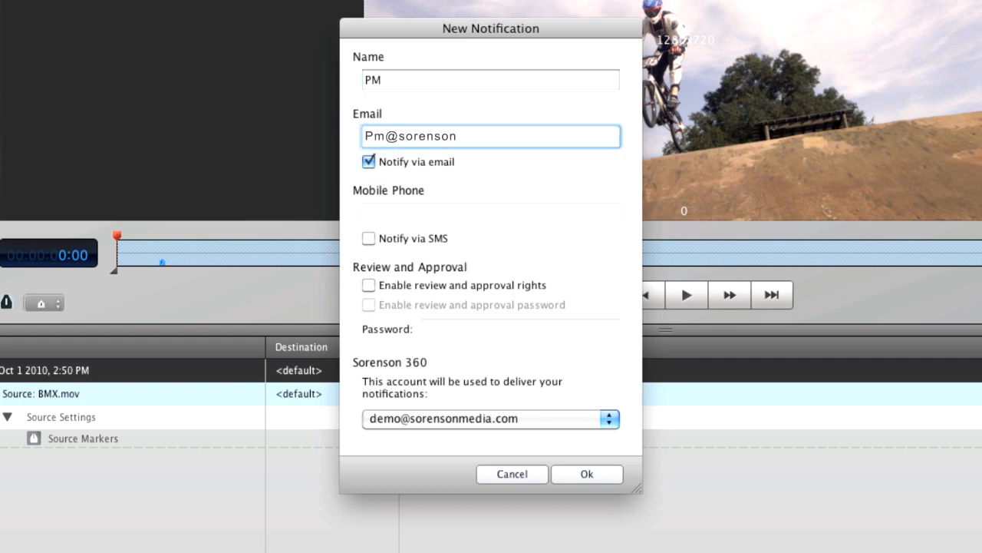
pyautogui.click(369, 285)
pyautogui.click(369, 238)
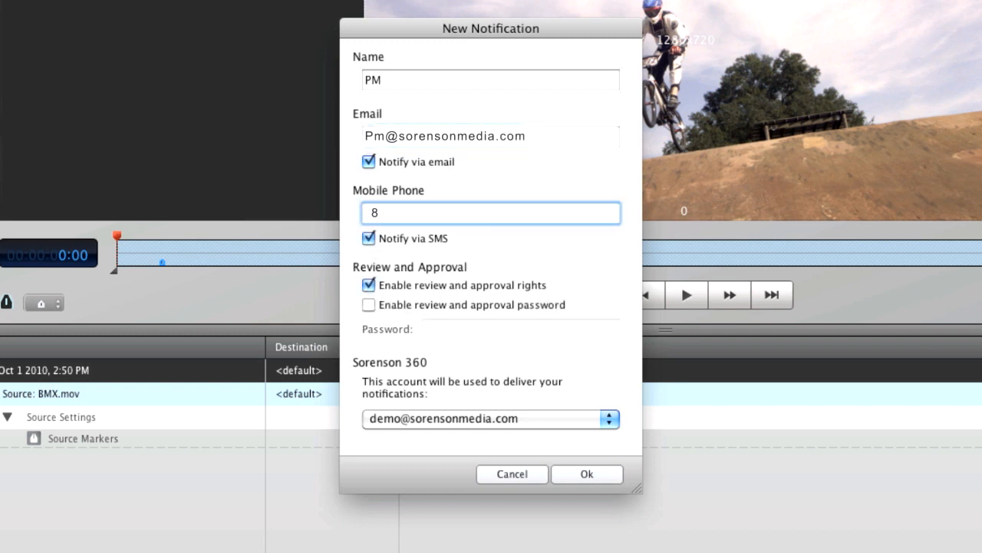
pyautogui.click(587, 474)
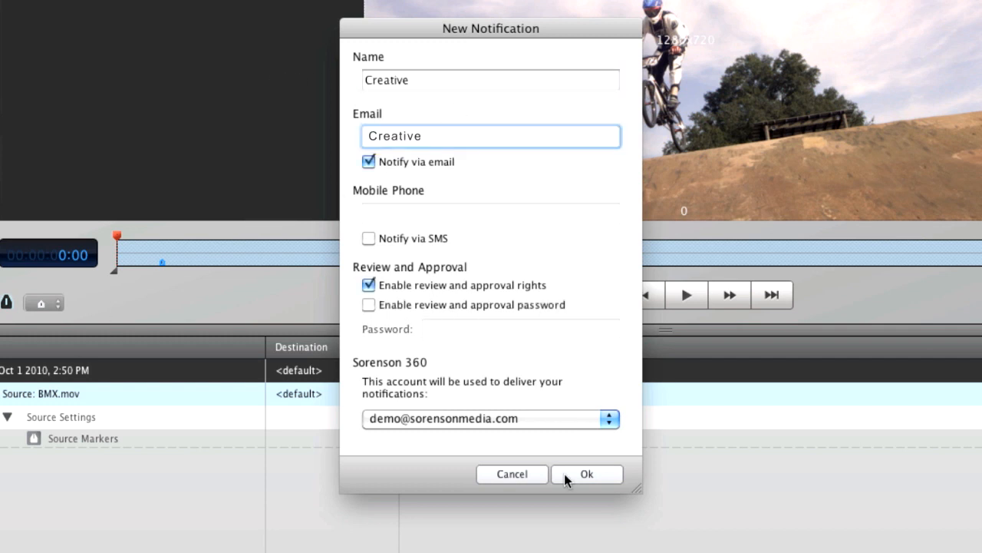
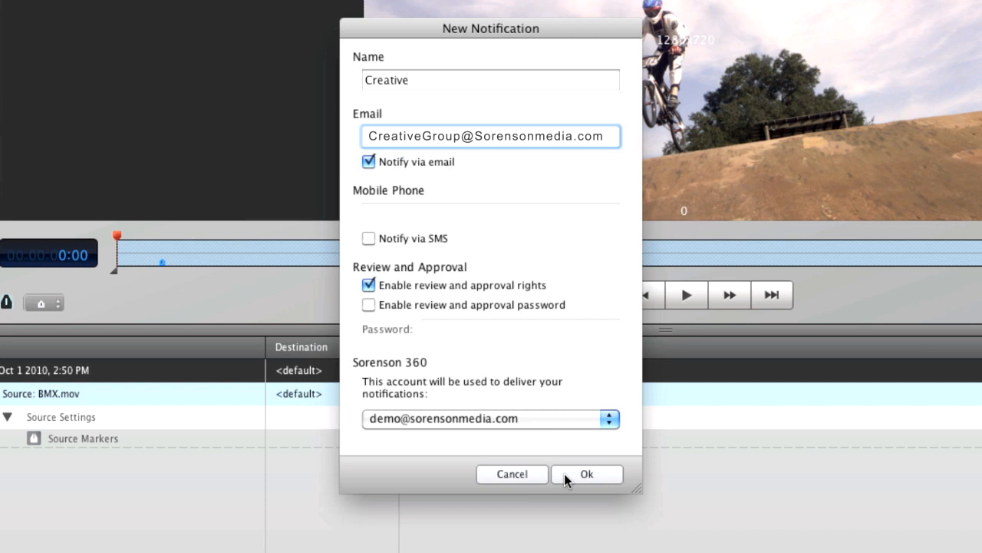
# Step: Add the Creative contact with a group e-mail address and confirm the Me contact
pyautogui.click(587, 474)
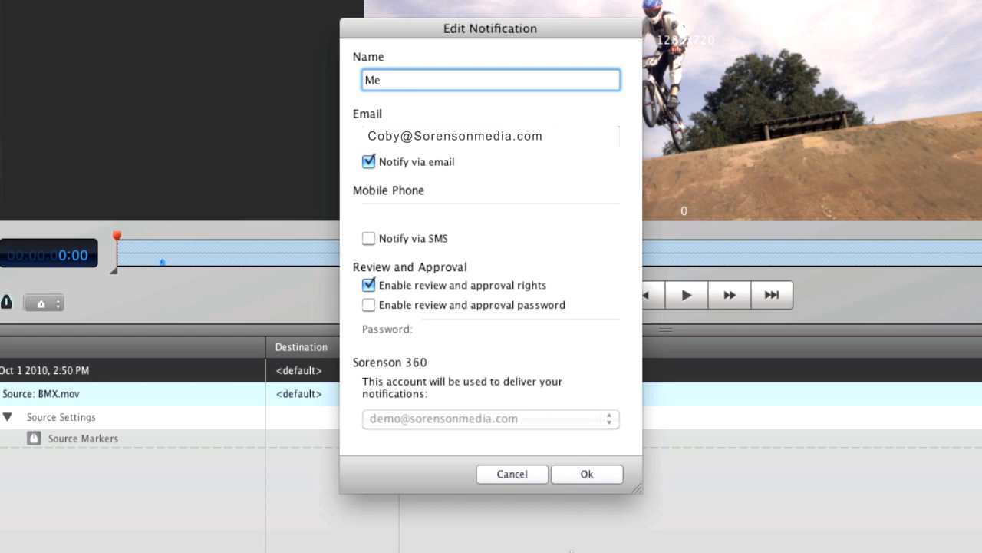
pyautogui.press('Return')
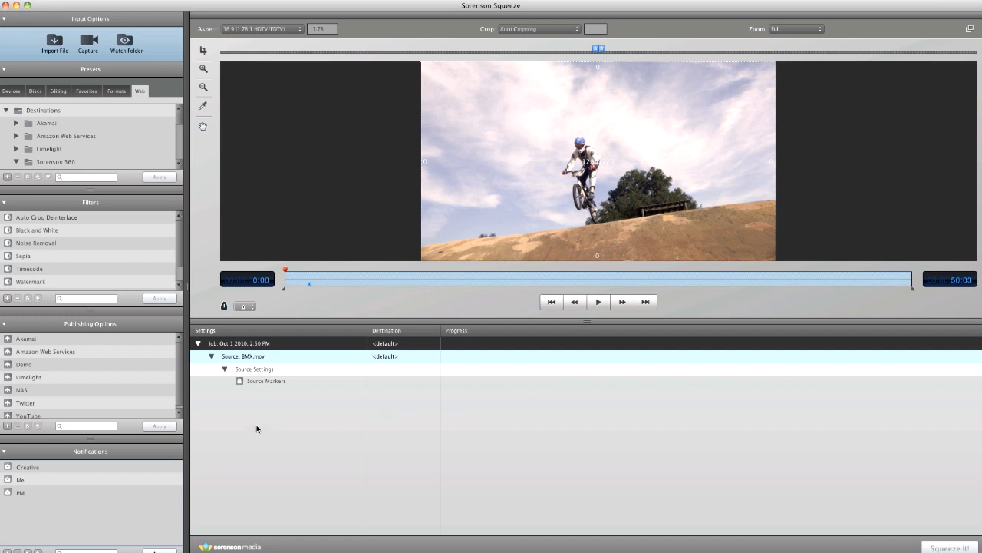
# Step: Apply the Creative, Me and PM notifications to BMX.mov one after another
pyautogui.click(66, 470)
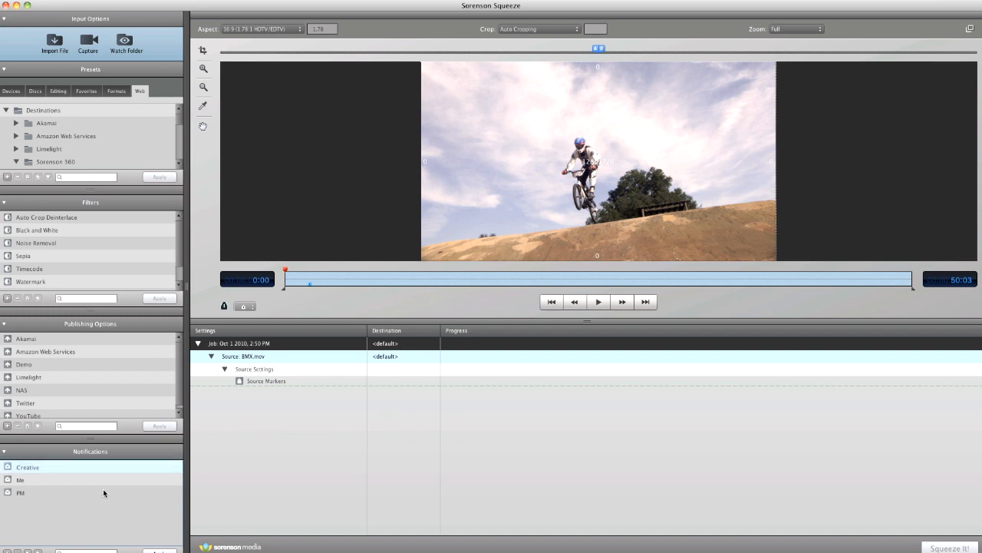
pyautogui.click(159, 551)
pyautogui.click(53, 481)
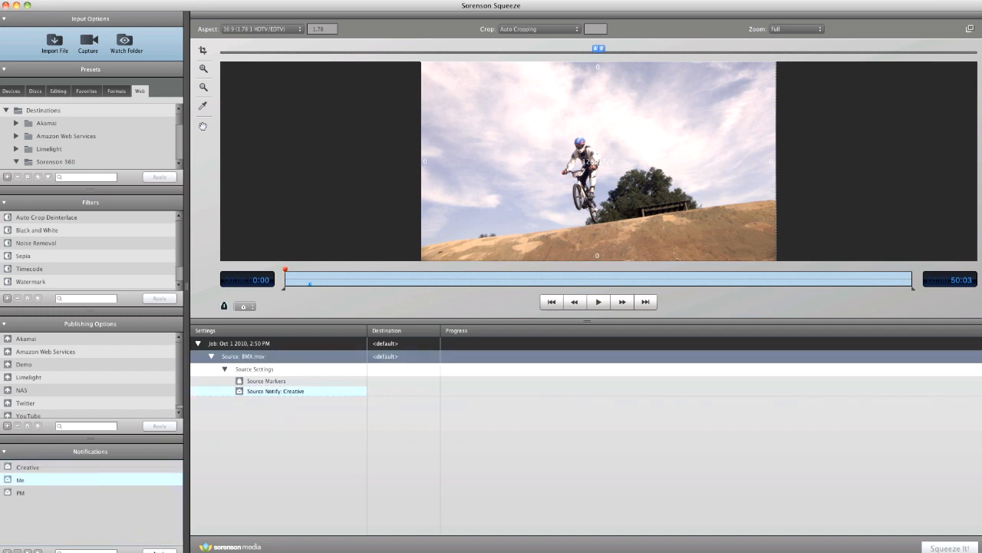
pyautogui.click(159, 551)
pyautogui.click(66, 493)
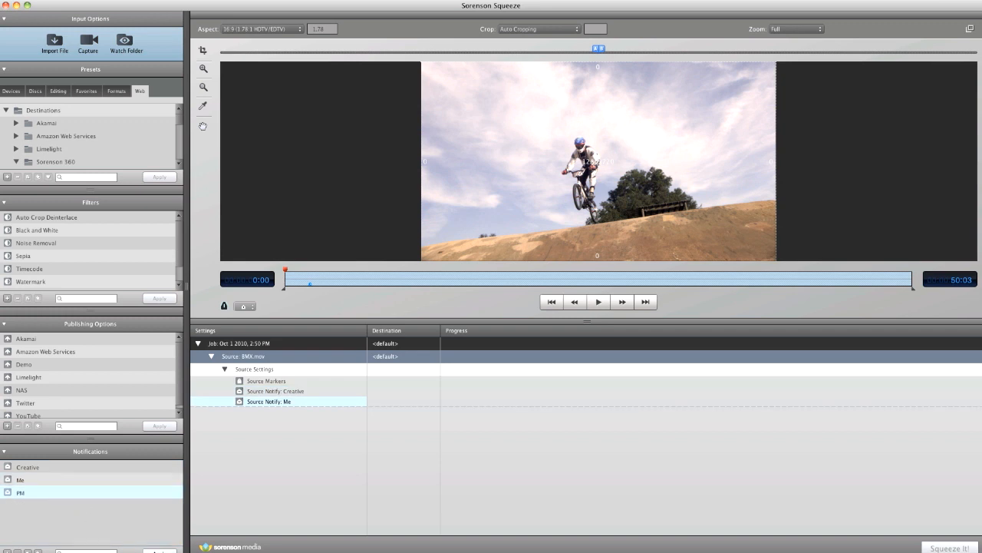
pyautogui.click(159, 551)
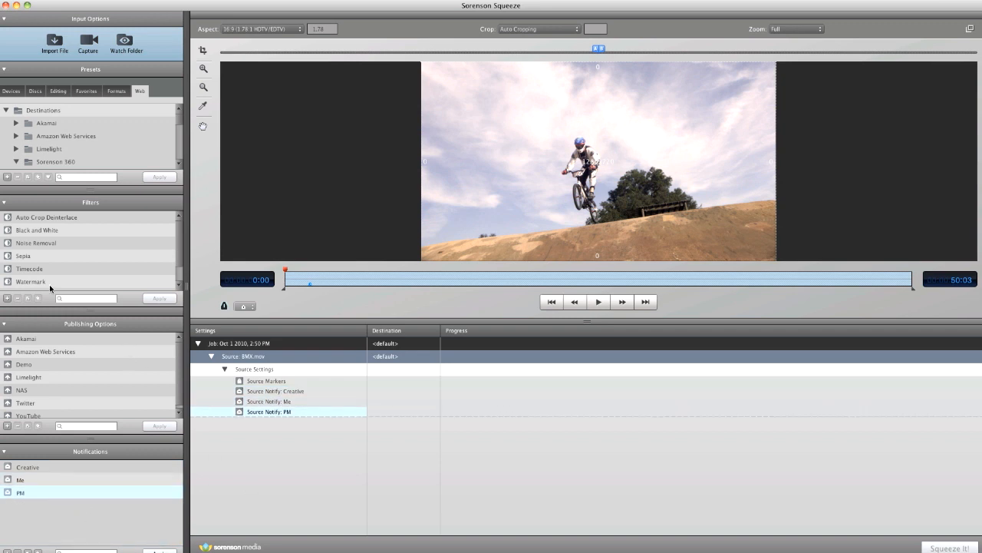
pyautogui.click(265, 402)
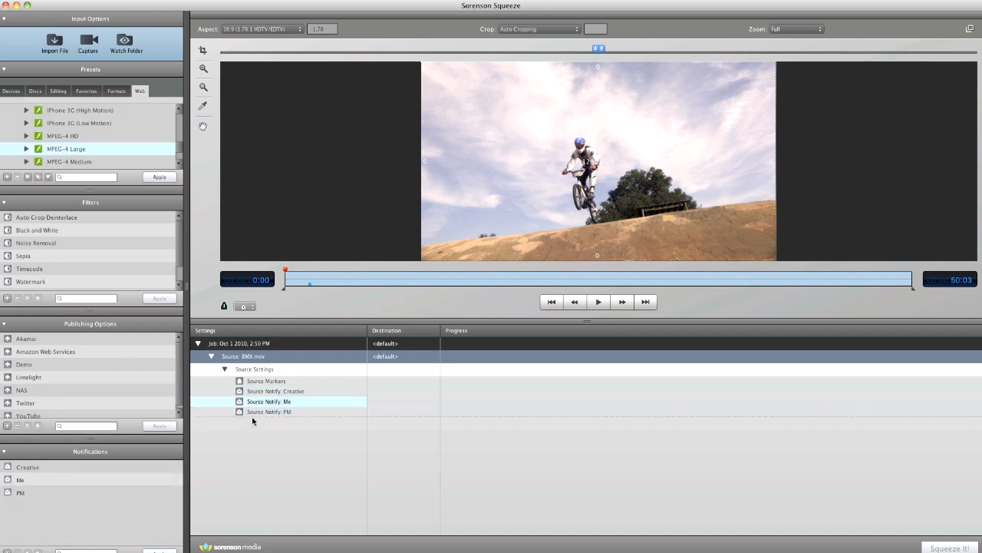
# Step: Keep Courier as the Timecode filter's font and confirm the filter settings
pyautogui.doubleClick(37, 269)
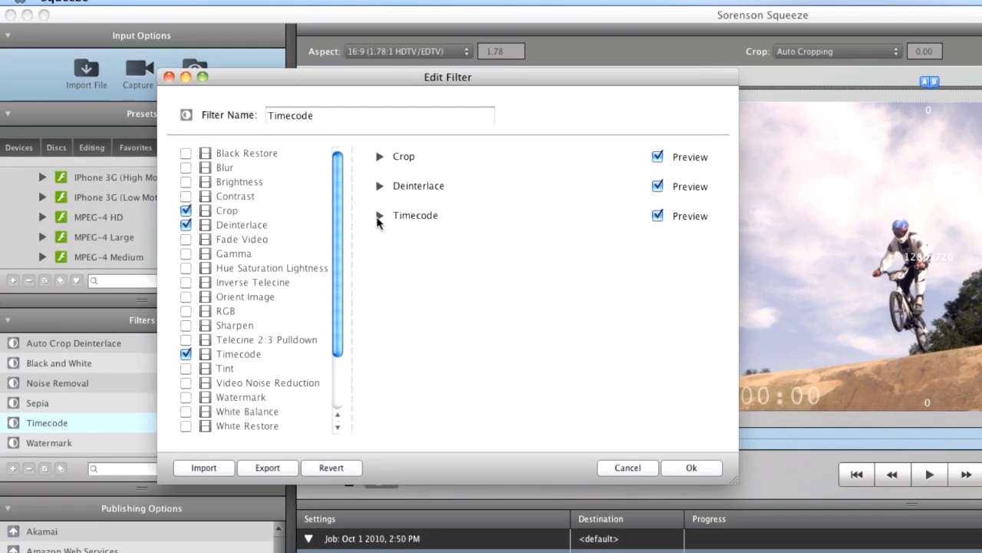
pyautogui.click(379, 217)
pyautogui.click(519, 397)
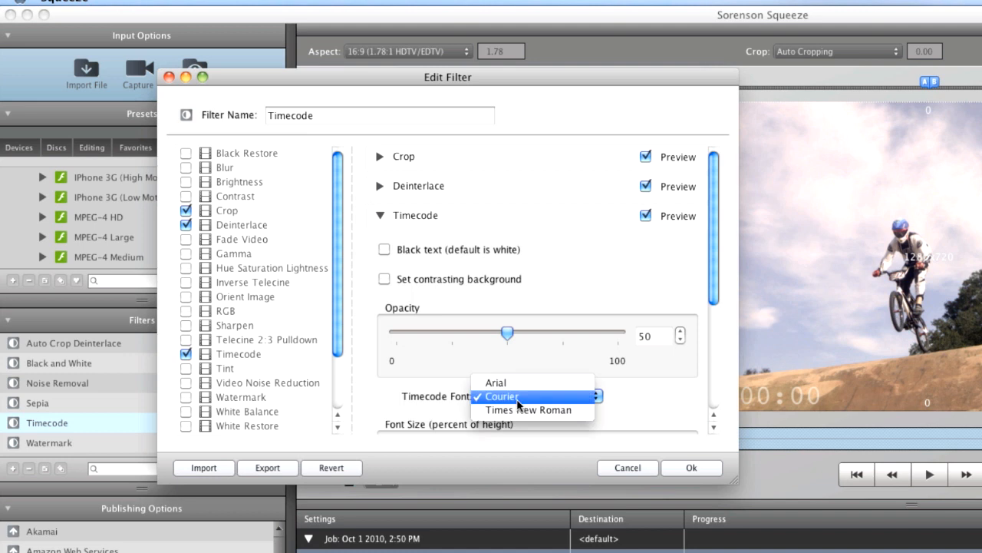
pyautogui.click(518, 401)
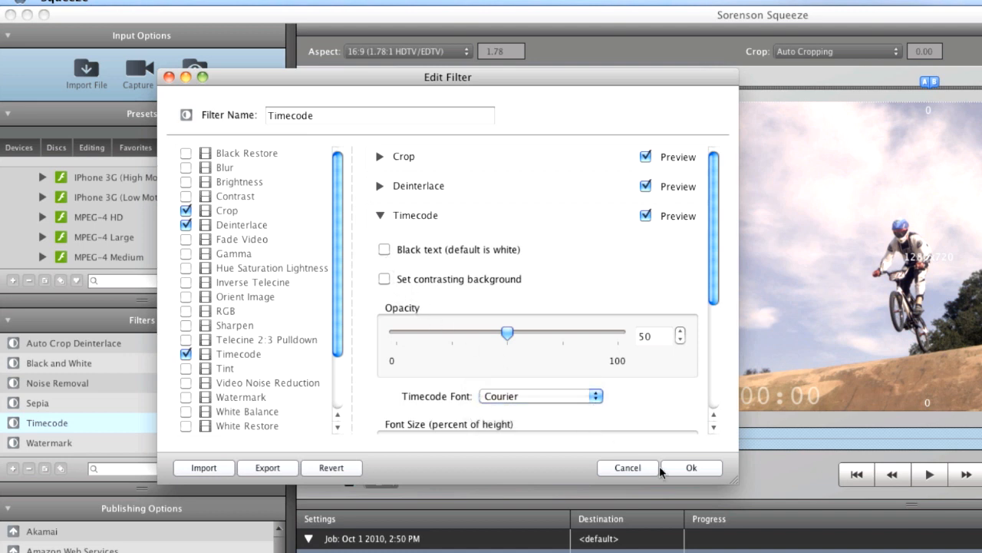
pyautogui.click(688, 468)
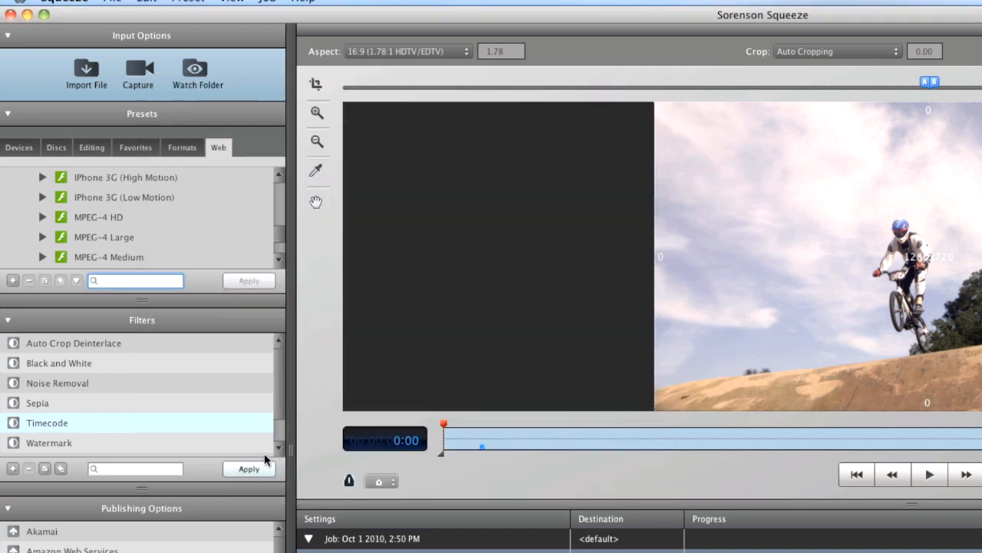
pyautogui.click(116, 239)
# Step: Add MPEG-4 Large to the BMX job, encode it, and open the first review request e-mail
pyautogui.click(266, 281)
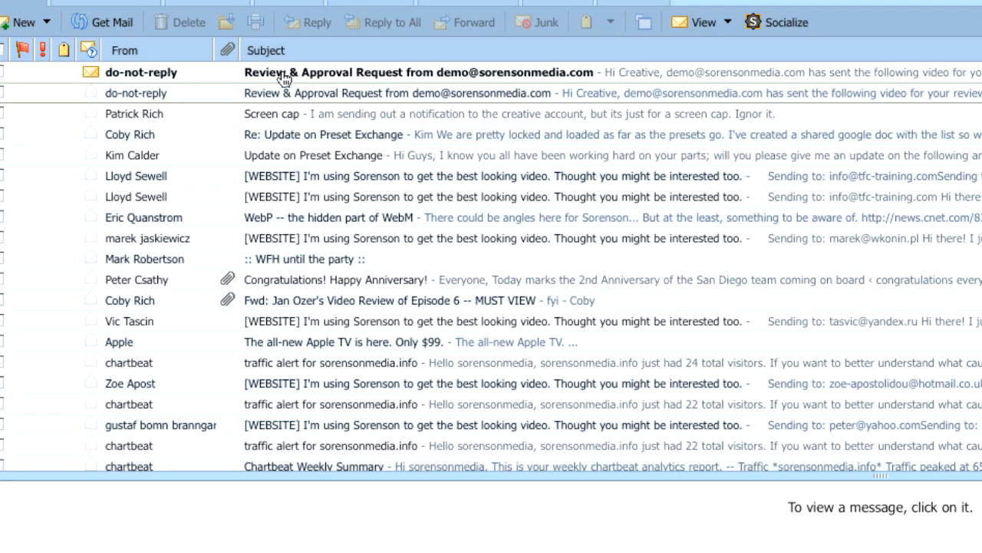
pyautogui.click(282, 73)
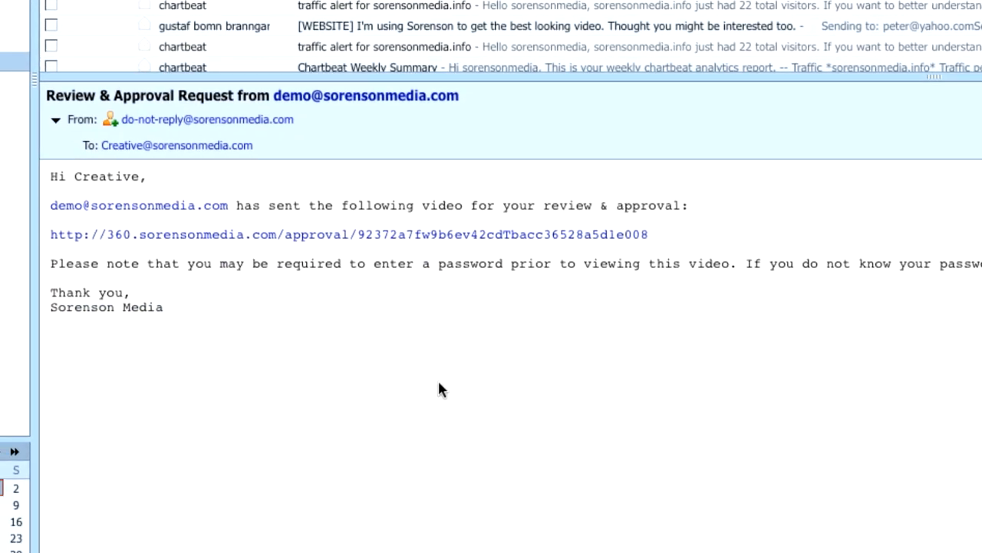
# Step: Open the 360.sorensonmedia.com approval link in the Review & Approval Request e-mail to Creative
pyautogui.click(456, 238)
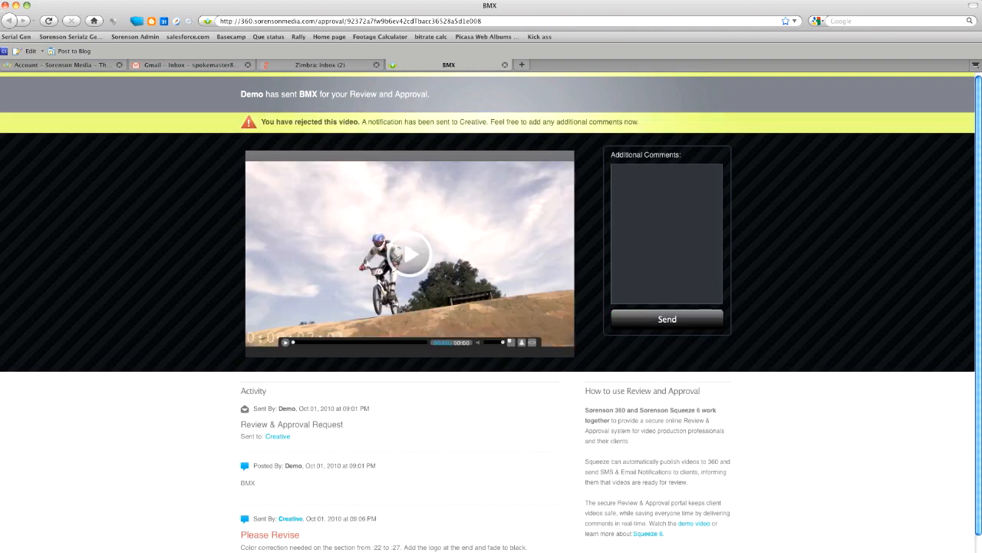
# Step: Scroll the BMX review page down to the Activity list
pyautogui.scroll(-2, 378, 470)
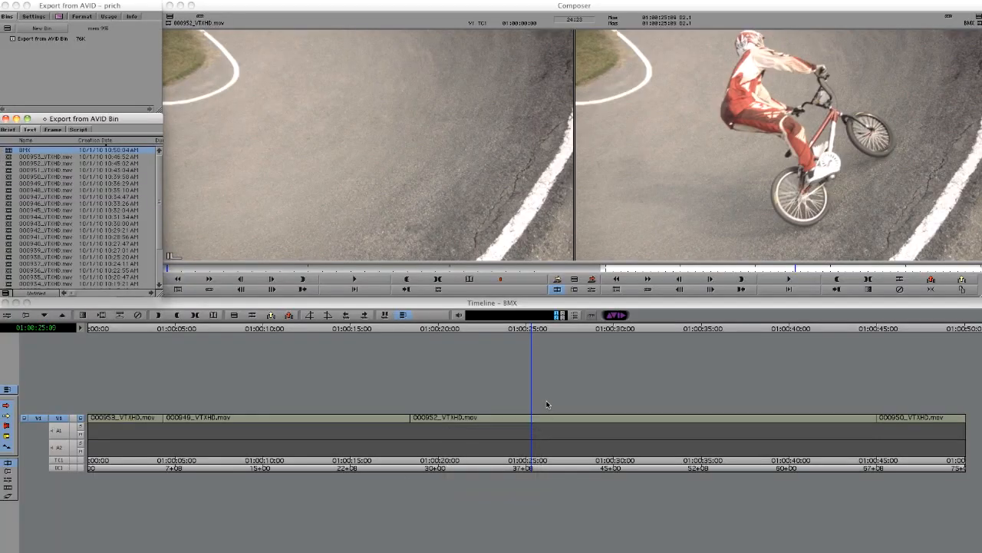
# Step: Scrub the BMX timeline from about 01:00:15 to 01:00:27, then back to 01:00:22
pyautogui.click(520, 329)
pyautogui.click(355, 328)
pyautogui.moveTo(356, 328); pyautogui.dragTo(564, 332)
pyautogui.moveTo(621, 337); pyautogui.dragTo(475, 351)
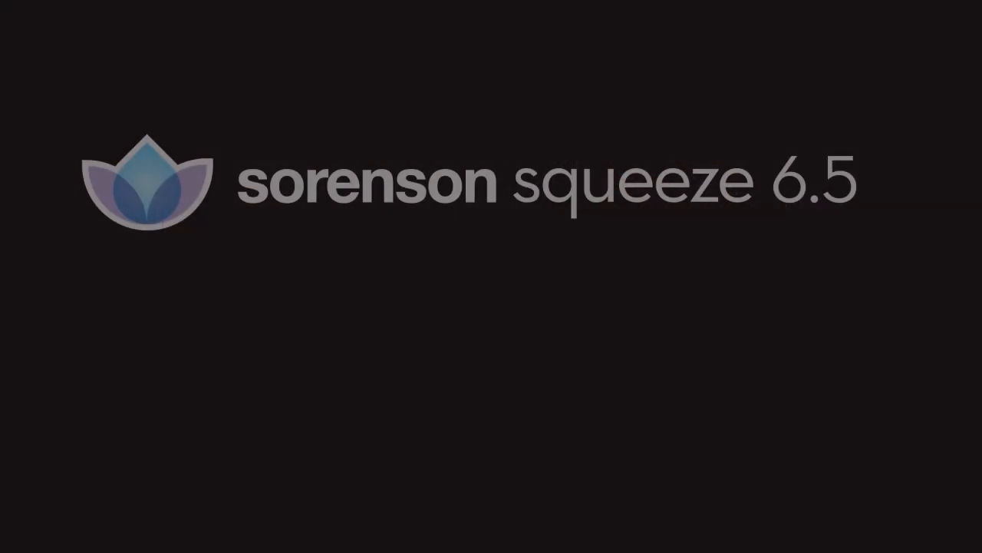